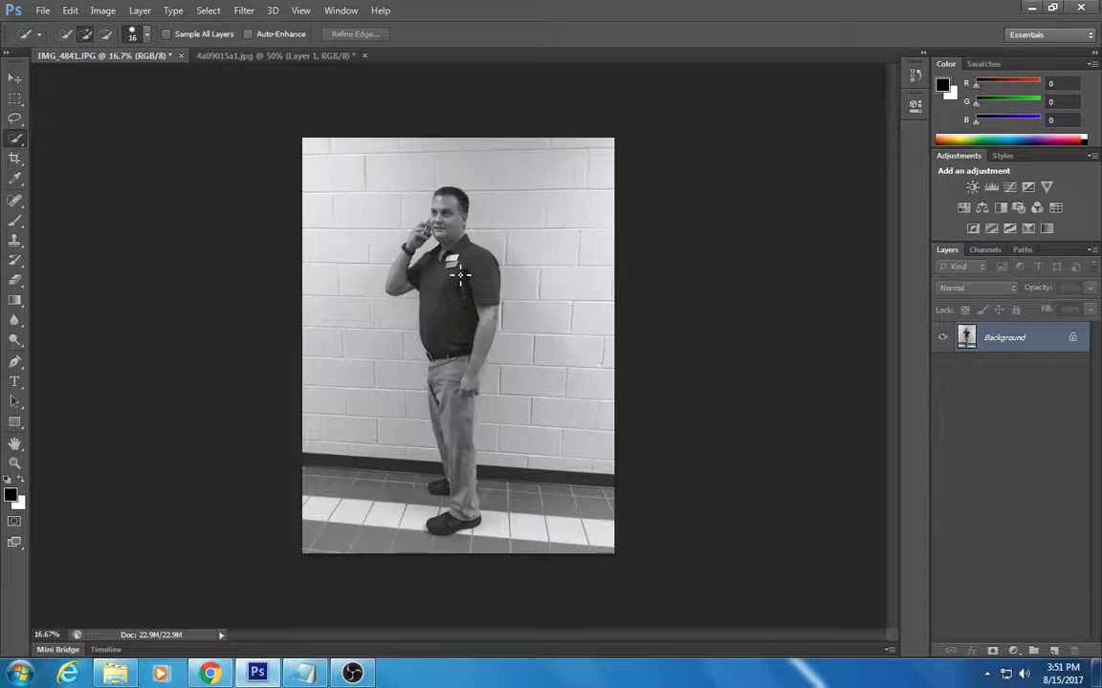
- View the street photo 4a09015a1.jpg and return to IMG_4841.JPG with the Quick Selection tool
{"action": "left_click", "coordinate": [206, 55]}
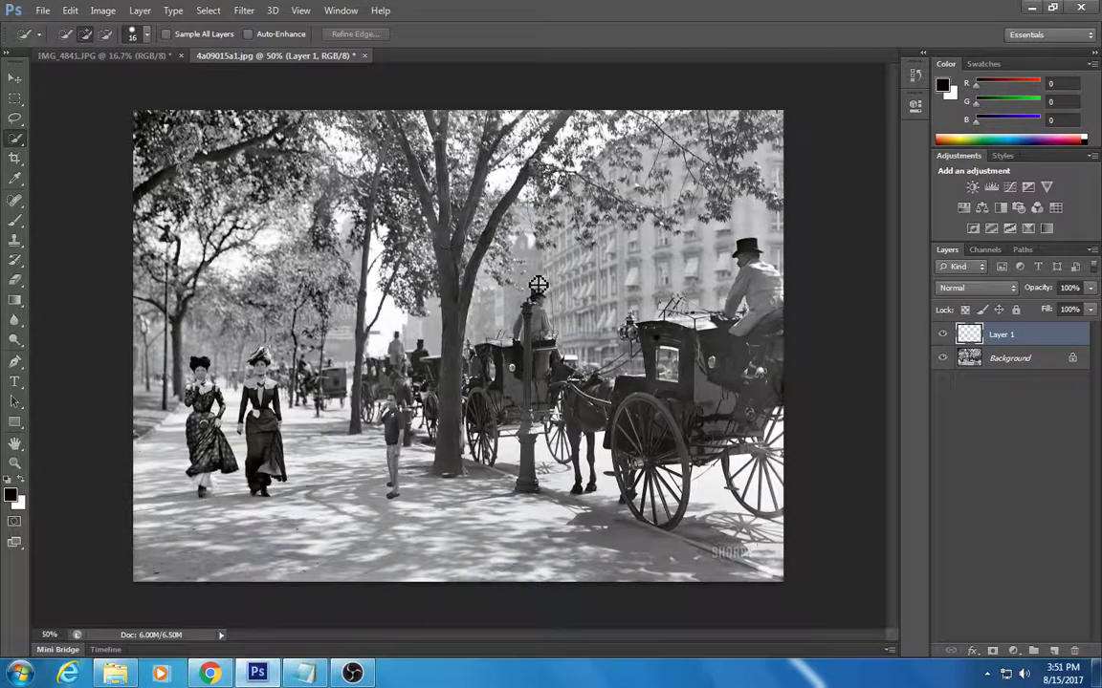
{"action": "left_click", "coordinate": [105, 53]}
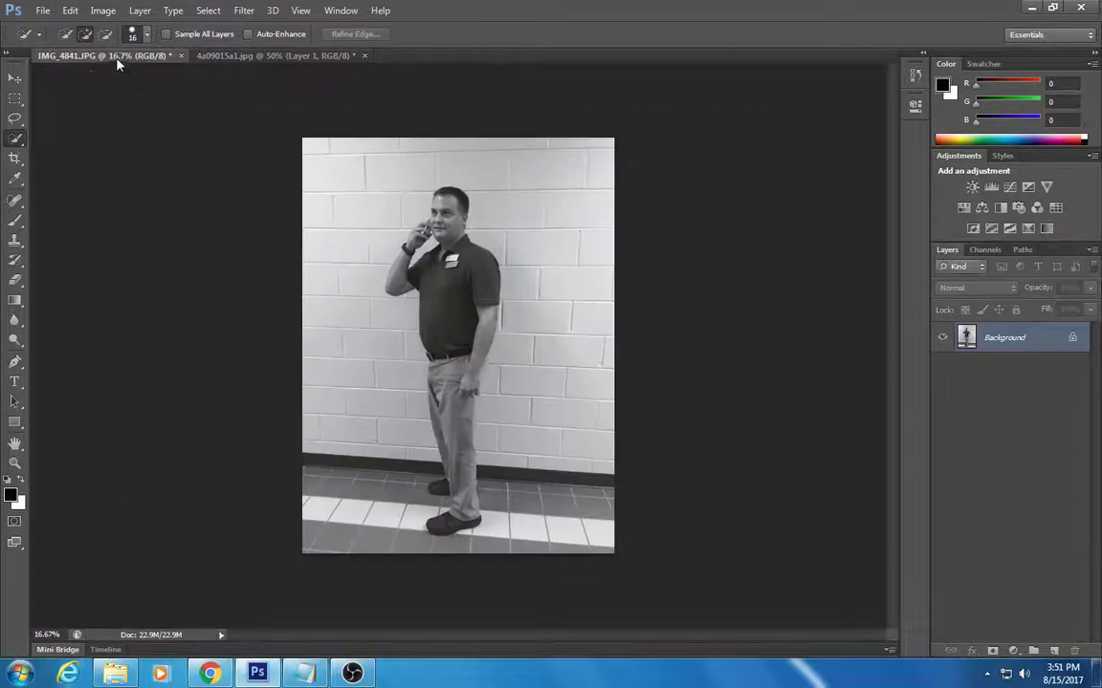
{"action": "left_click", "coordinate": [14, 137]}
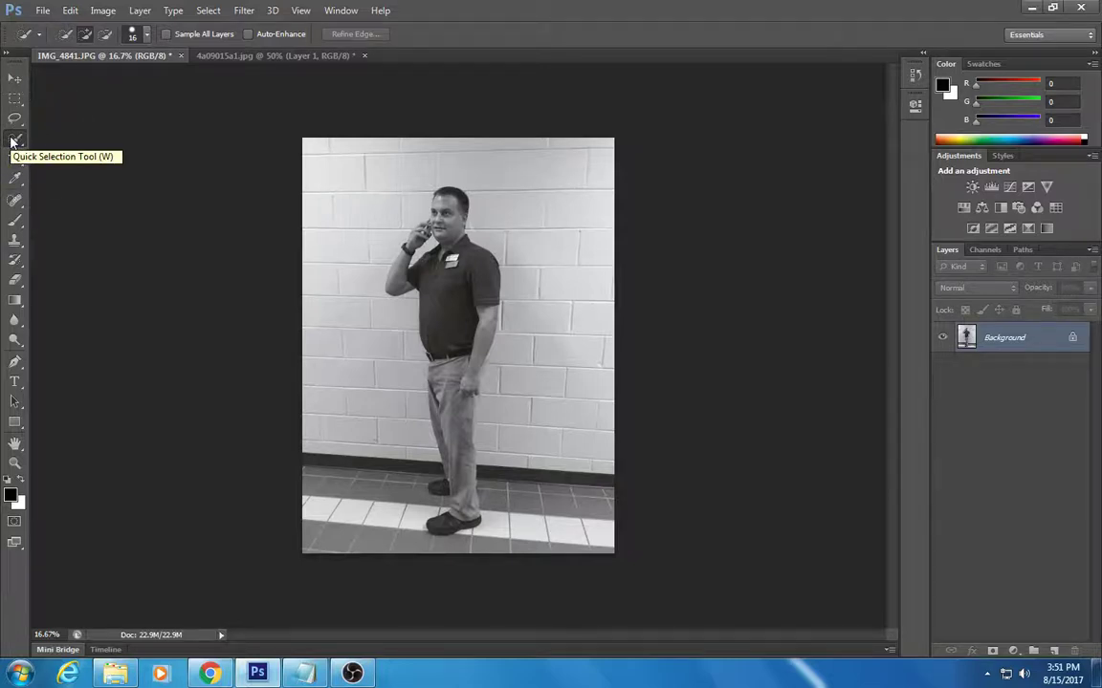
{"action": "left_click", "coordinate": [14, 141]}
{"action": "left_click", "coordinate": [13, 141]}
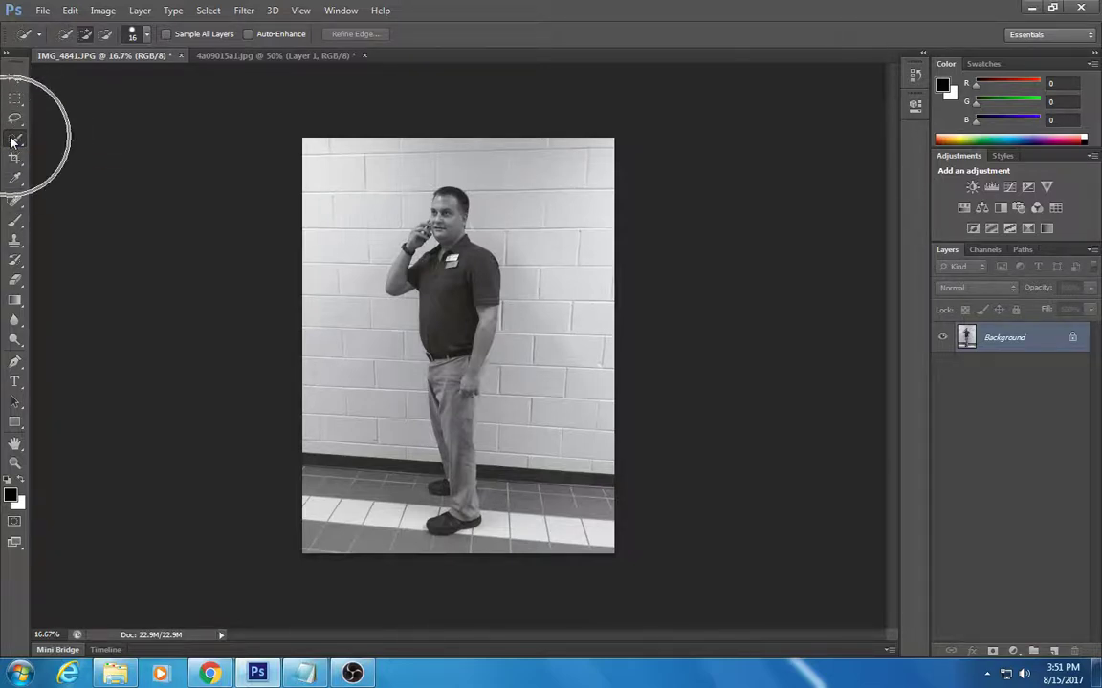
- Examine the man in the photo at closer and wider magnifications, finishing on the whole picture
{"action": "left_click", "coordinate": [21, 466]}
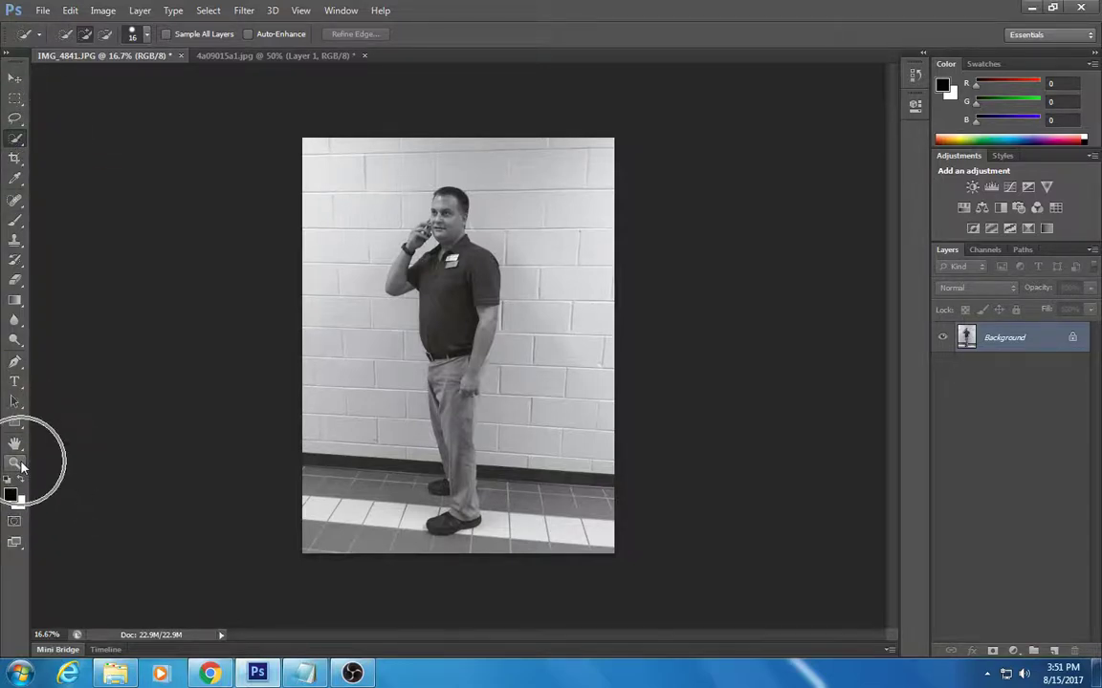
{"action": "left_click", "coordinate": [21, 466]}
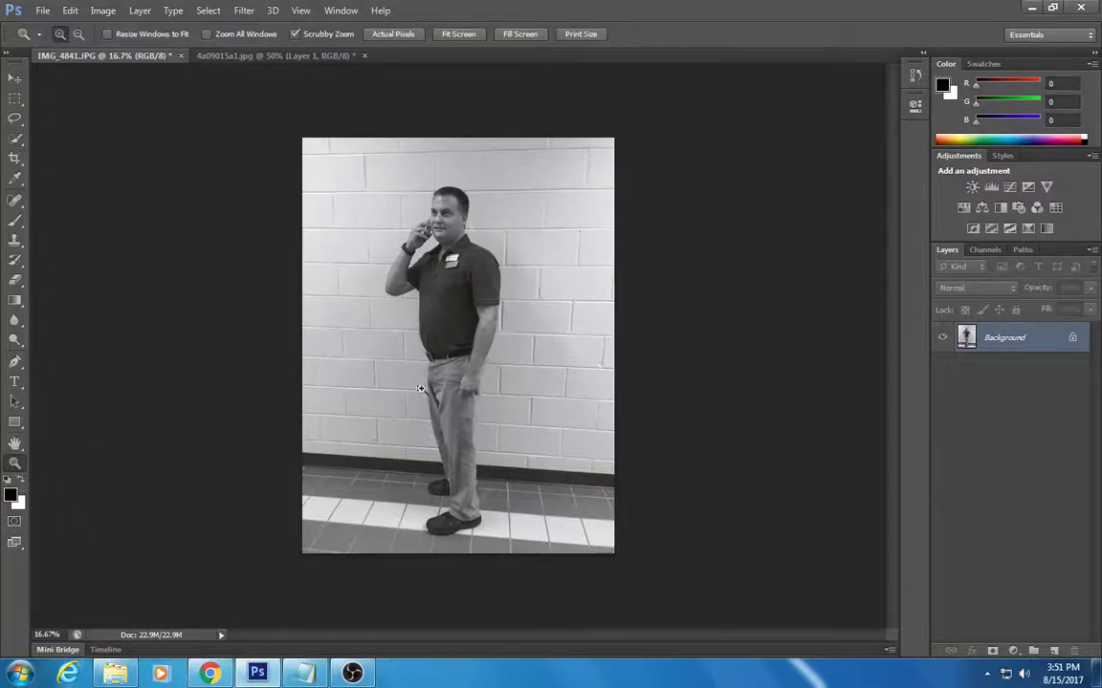
{"action": "left_click", "coordinate": [487, 376]}
{"action": "left_click", "coordinate": [488, 375]}
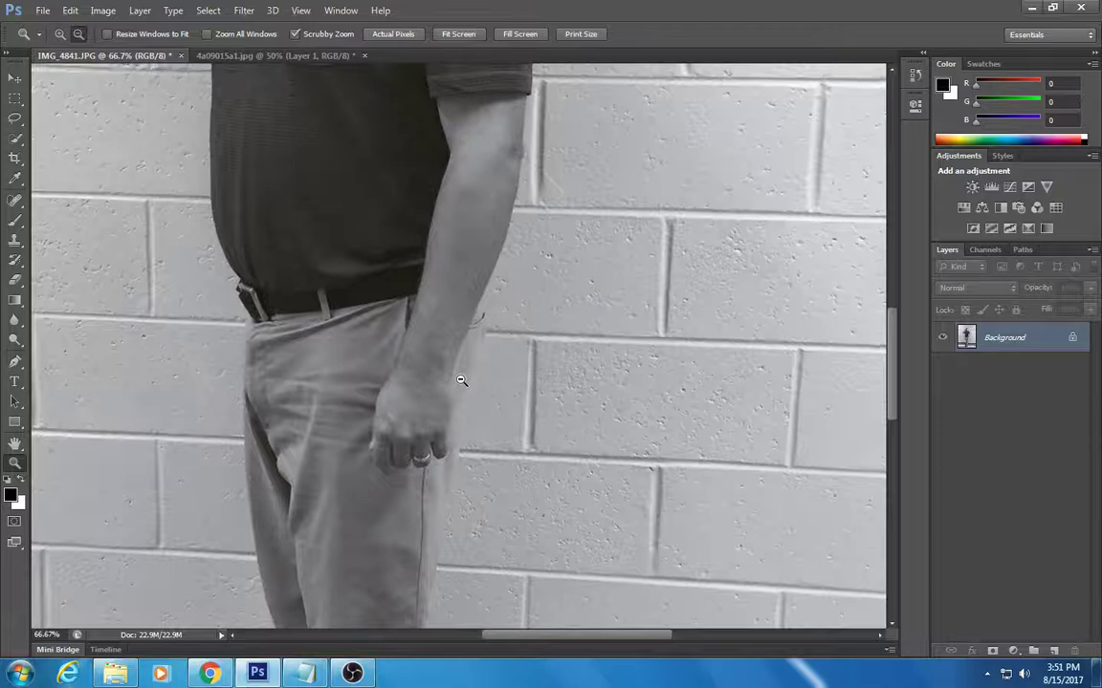
{"action": "left_click", "coordinate": [461, 381], "text": "alt"}
{"action": "left_click", "coordinate": [461, 381], "text": "alt"}
{"action": "left_click", "coordinate": [461, 381], "text": "alt"}
{"action": "left_click", "coordinate": [461, 381], "text": "alt"}
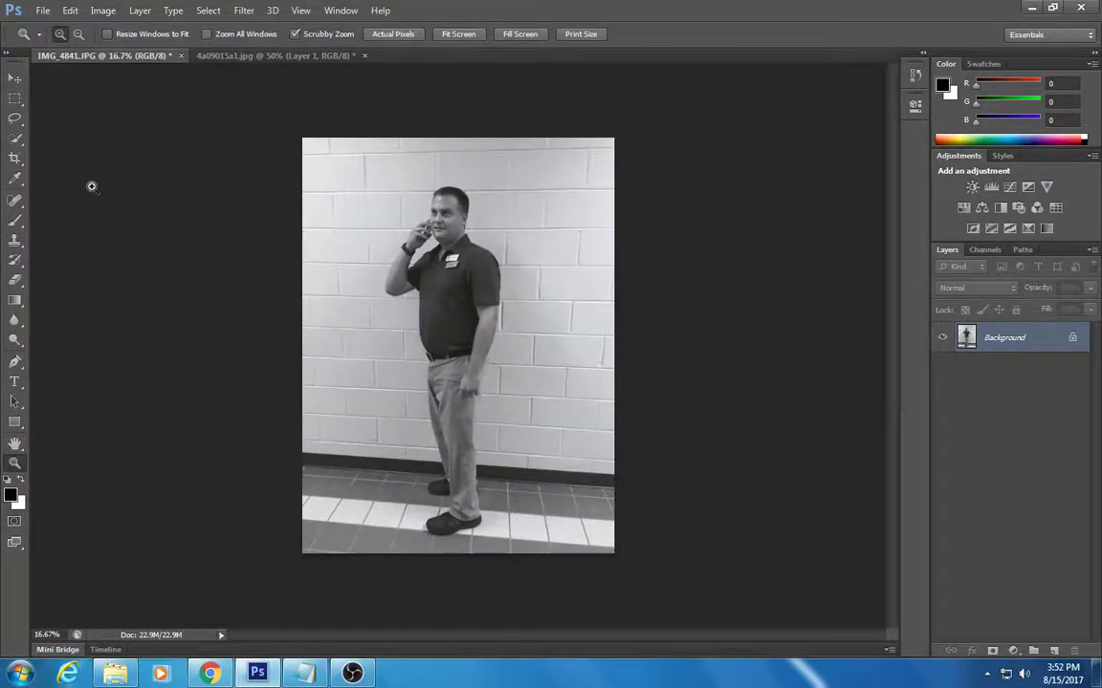
{"action": "left_click", "coordinate": [454, 320], "text": "alt"}
{"action": "left_click", "coordinate": [406, 262], "text": "alt"}
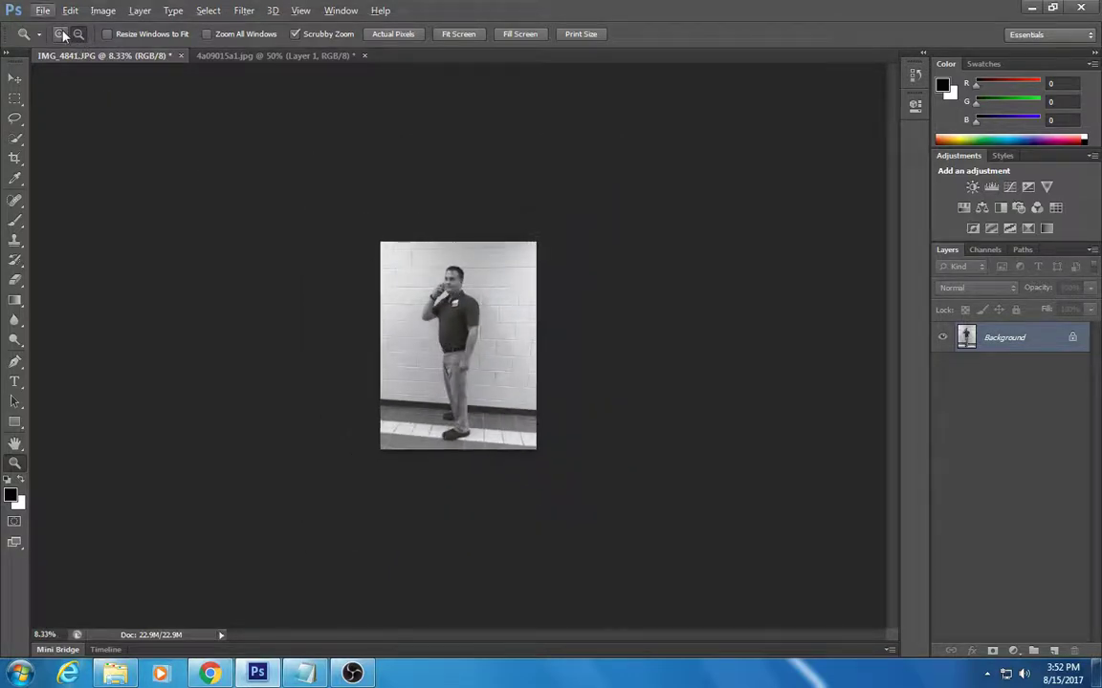
{"action": "left_click", "coordinate": [63, 35]}
{"action": "left_click", "coordinate": [520, 375]}
{"action": "left_click", "coordinate": [521, 372]}
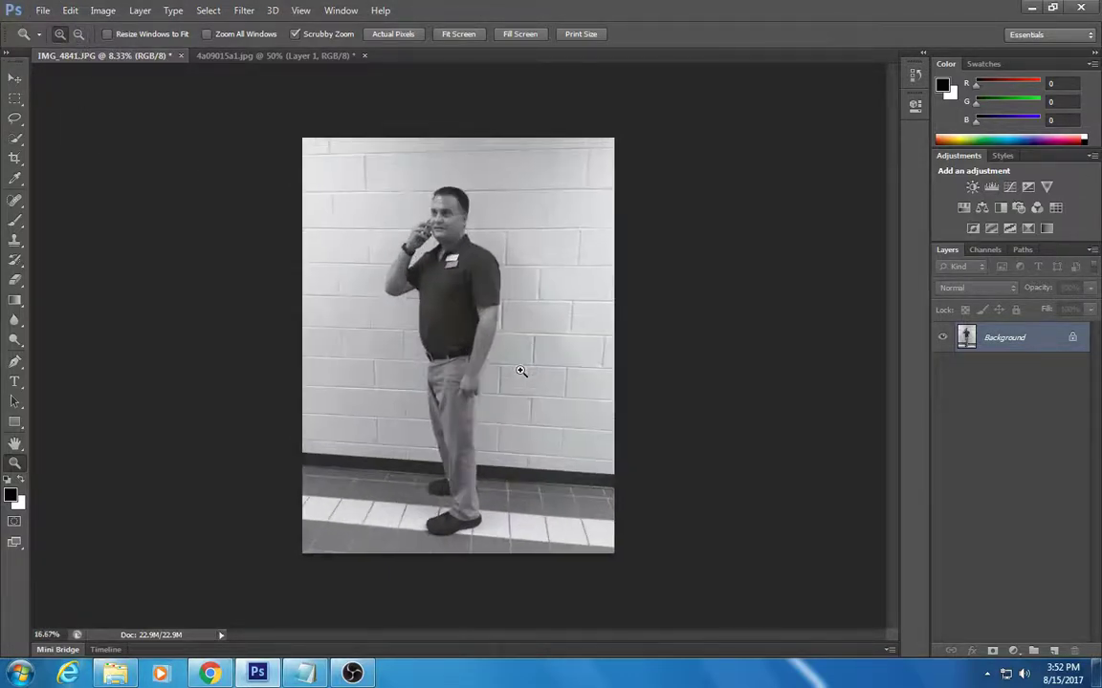
{"action": "left_click", "coordinate": [520, 371]}
{"action": "left_click", "coordinate": [520, 371]}
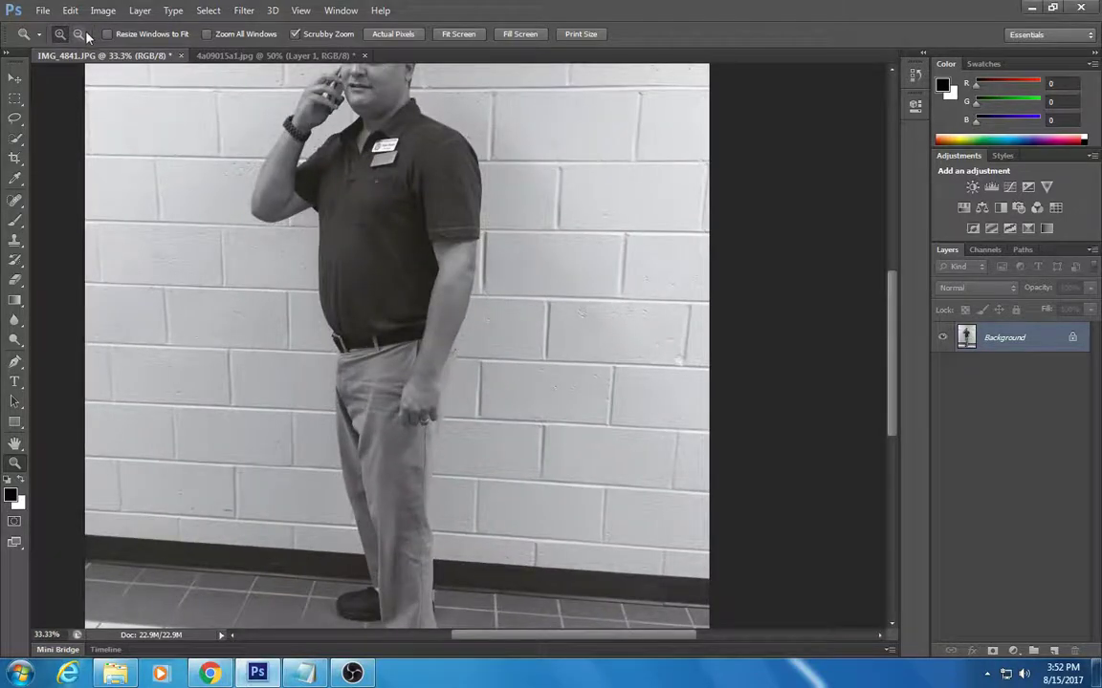
{"action": "left_click", "coordinate": [79, 34]}
{"action": "left_click", "coordinate": [363, 313]}
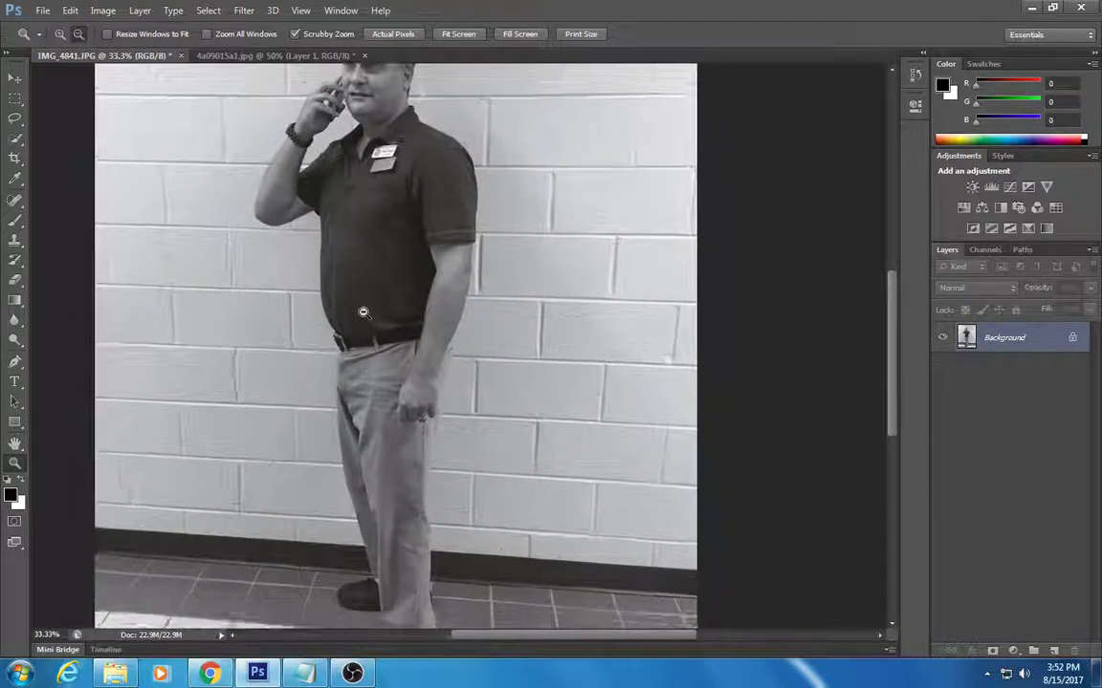
{"action": "left_click", "coordinate": [292, 305]}
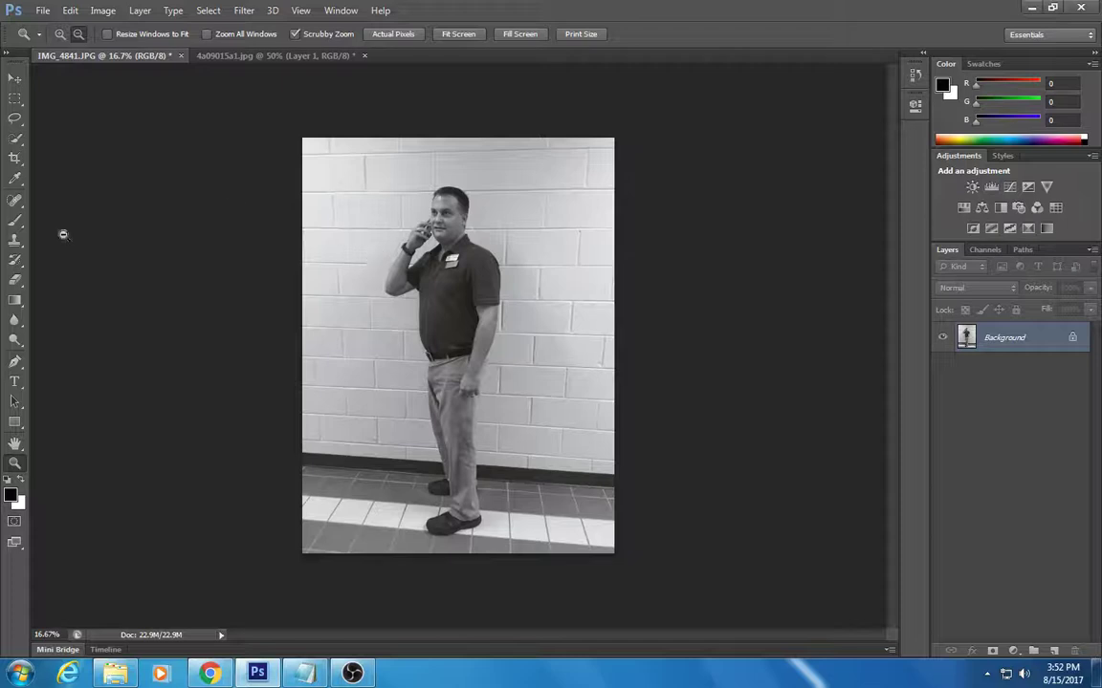
- Select the wall and floor around the man with the Quick Selection tool in add mode, using a 16 px brush
{"action": "left_click", "coordinate": [17, 139]}
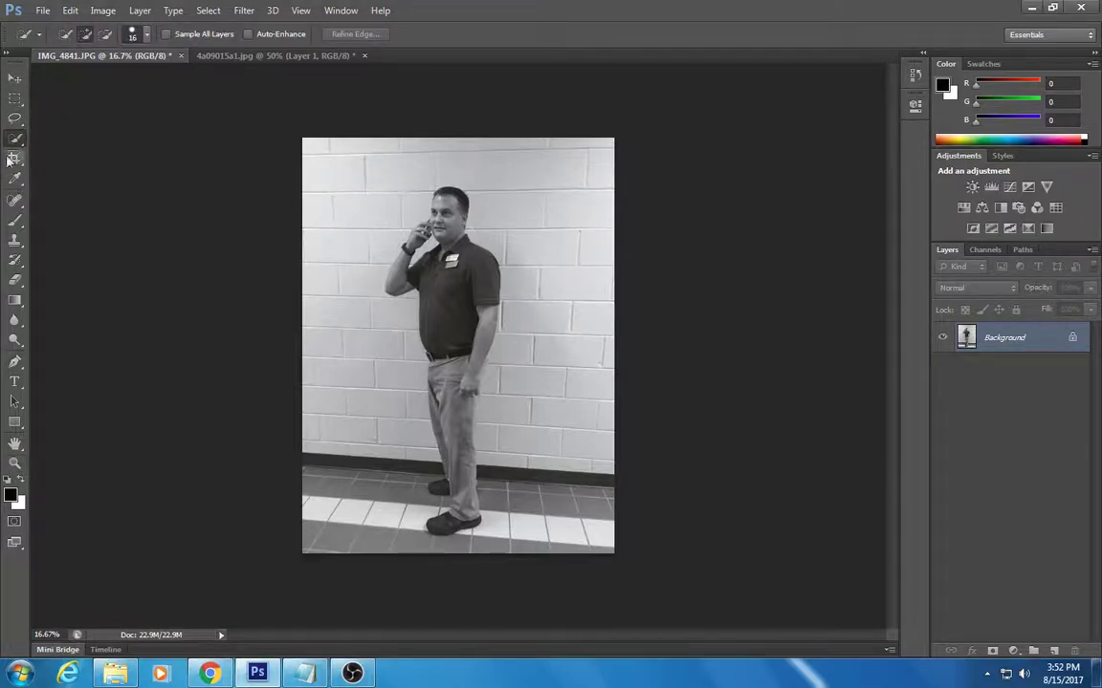
{"action": "left_click", "coordinate": [84, 35]}
{"action": "left_click", "coordinate": [107, 38]}
{"action": "left_click", "coordinate": [85, 36]}
{"action": "left_click", "coordinate": [133, 34]}
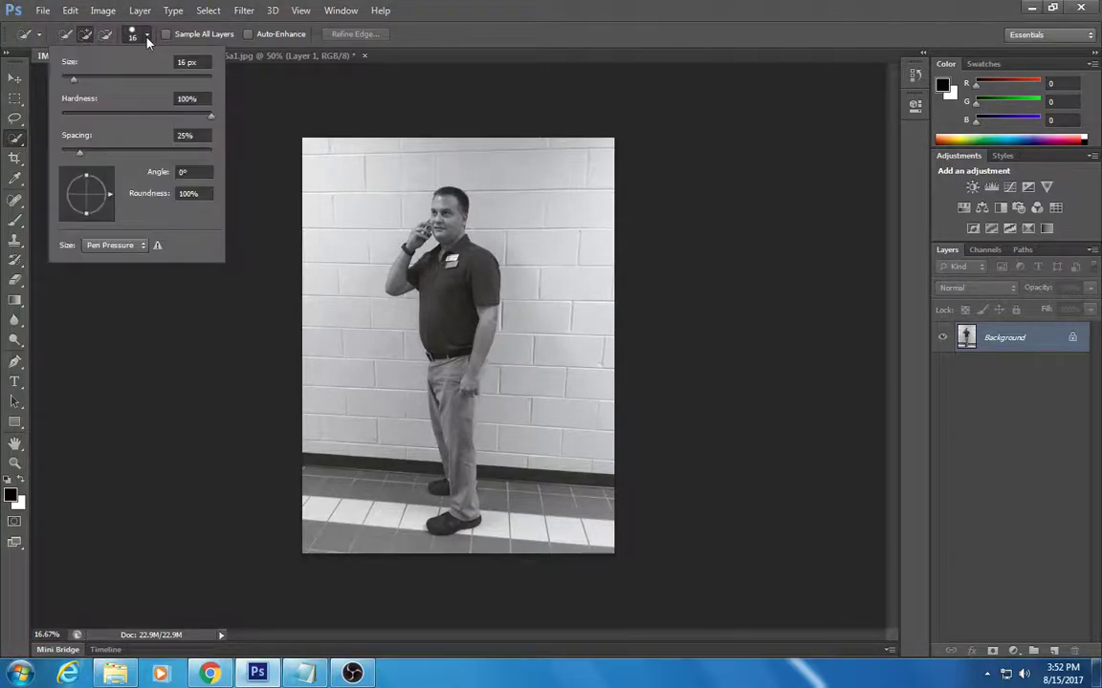
{"action": "left_click", "coordinate": [75, 78]}
{"action": "left_click", "coordinate": [242, 91]}
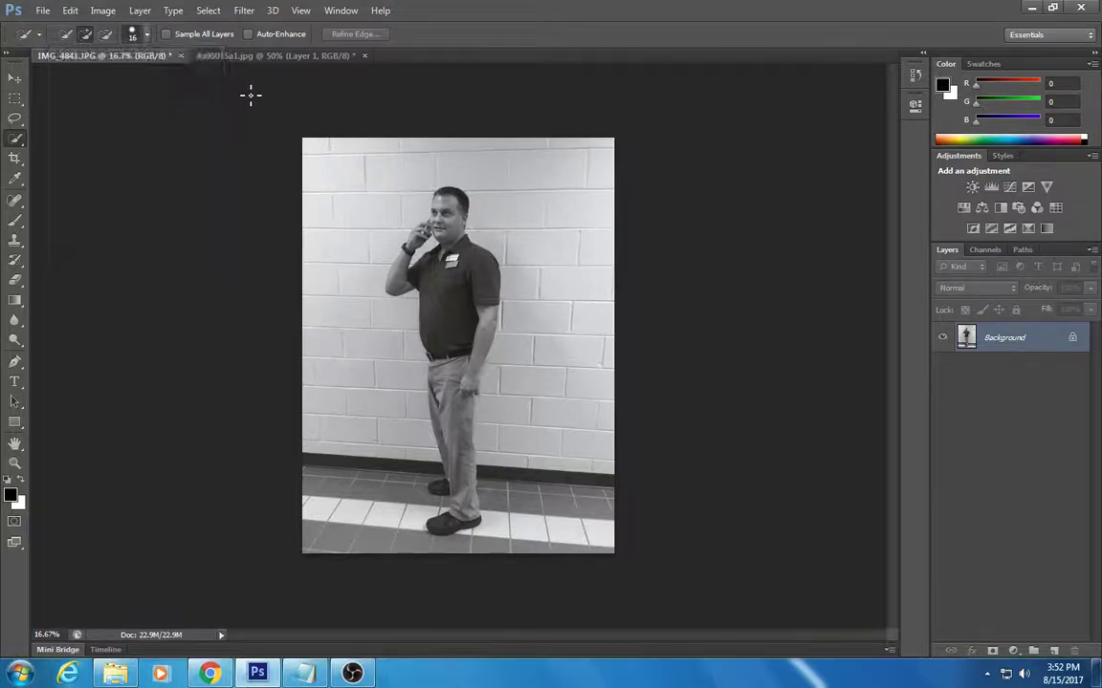
{"action": "mouse_move", "coordinate": [402, 429]}
{"action": "left_mouse_down"}
{"action": "mouse_move", "coordinate": [375, 369]}
{"action": "mouse_move", "coordinate": [395, 374]}
{"action": "mouse_move", "coordinate": [393, 364]}
{"action": "mouse_move", "coordinate": [351, 315]}
{"action": "mouse_move", "coordinate": [375, 229]}
{"action": "mouse_move", "coordinate": [392, 224]}
{"action": "mouse_move", "coordinate": [376, 231]}
{"action": "mouse_move", "coordinate": [371, 192]}
{"action": "mouse_move", "coordinate": [339, 151]}
{"action": "mouse_move", "coordinate": [393, 158]}
{"action": "mouse_move", "coordinate": [399, 181]}
{"action": "mouse_move", "coordinate": [432, 153]}
{"action": "mouse_move", "coordinate": [544, 151]}
{"action": "mouse_move", "coordinate": [583, 190]}
{"action": "mouse_move", "coordinate": [591, 257]}
{"action": "mouse_move", "coordinate": [576, 370]}
{"action": "mouse_move", "coordinate": [590, 489]}
{"action": "mouse_move", "coordinate": [578, 533]}
{"action": "mouse_move", "coordinate": [538, 565]}
{"action": "mouse_move", "coordinate": [521, 538]}
{"action": "mouse_move", "coordinate": [473, 556]}
{"action": "mouse_move", "coordinate": [394, 544]}
{"action": "mouse_move", "coordinate": [432, 517]}
{"action": "mouse_move", "coordinate": [412, 497]}
{"action": "mouse_move", "coordinate": [365, 507]}
{"action": "mouse_move", "coordinate": [331, 457]}
{"action": "mouse_move", "coordinate": [383, 406]}
{"action": "mouse_move", "coordinate": [327, 427]}
{"action": "left_mouse_up"}
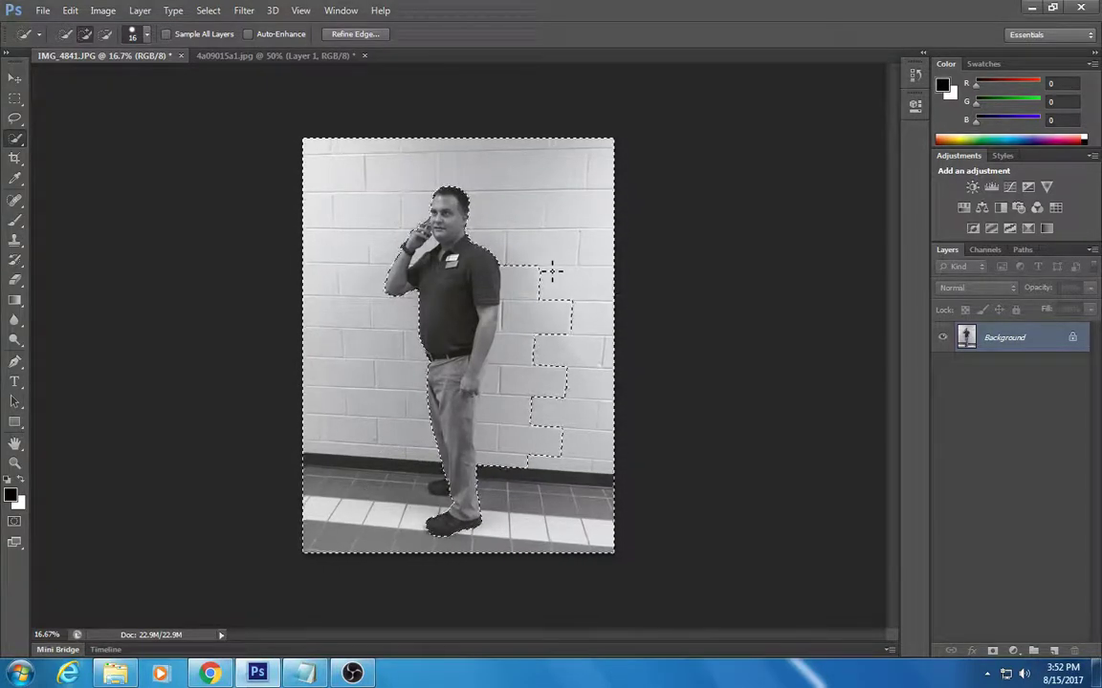
{"action": "mouse_move", "coordinate": [551, 272]}
{"action": "left_mouse_down"}
{"action": "mouse_move", "coordinate": [536, 275]}
{"action": "mouse_move", "coordinate": [560, 327]}
{"action": "mouse_move", "coordinate": [536, 360]}
{"action": "left_mouse_up"}
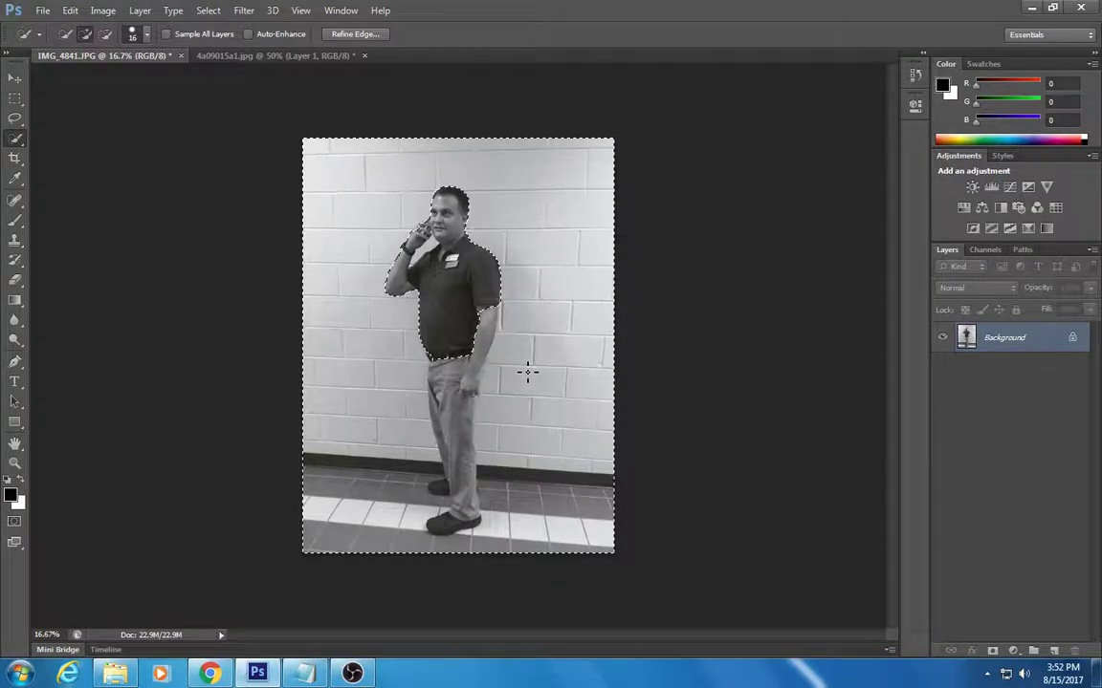
- Subtract the man's trousers and front shoe from the background selection
{"action": "left_click", "coordinate": [110, 36]}
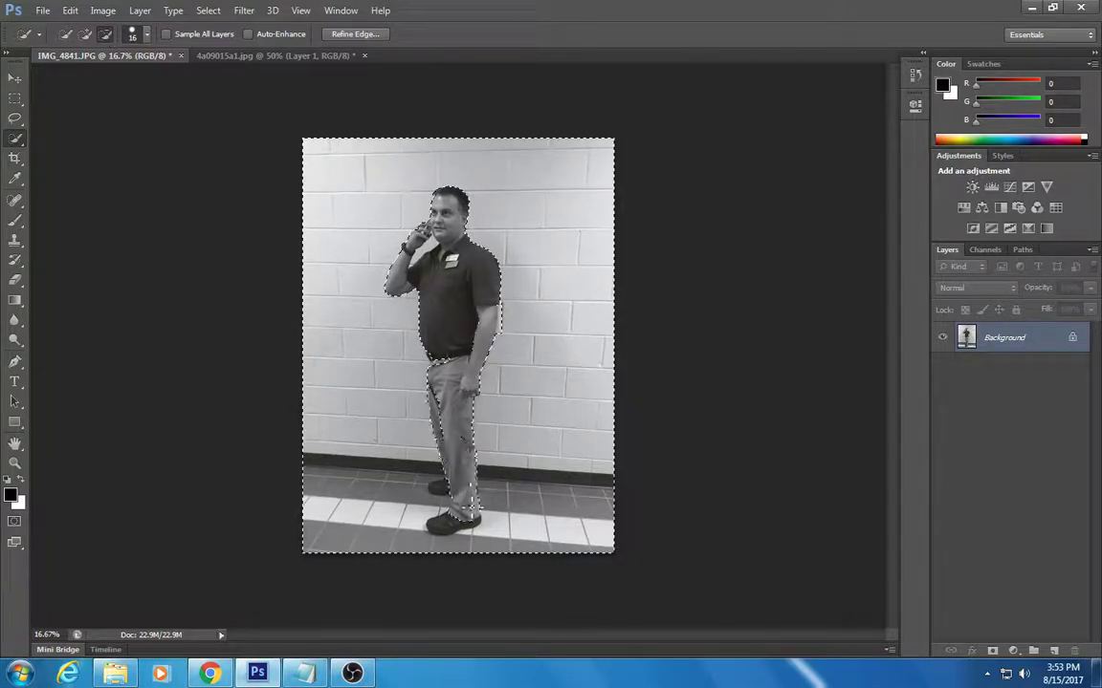
{"action": "left_click_drag", "start_coordinate": [471, 520], "coordinate": [451, 526]}
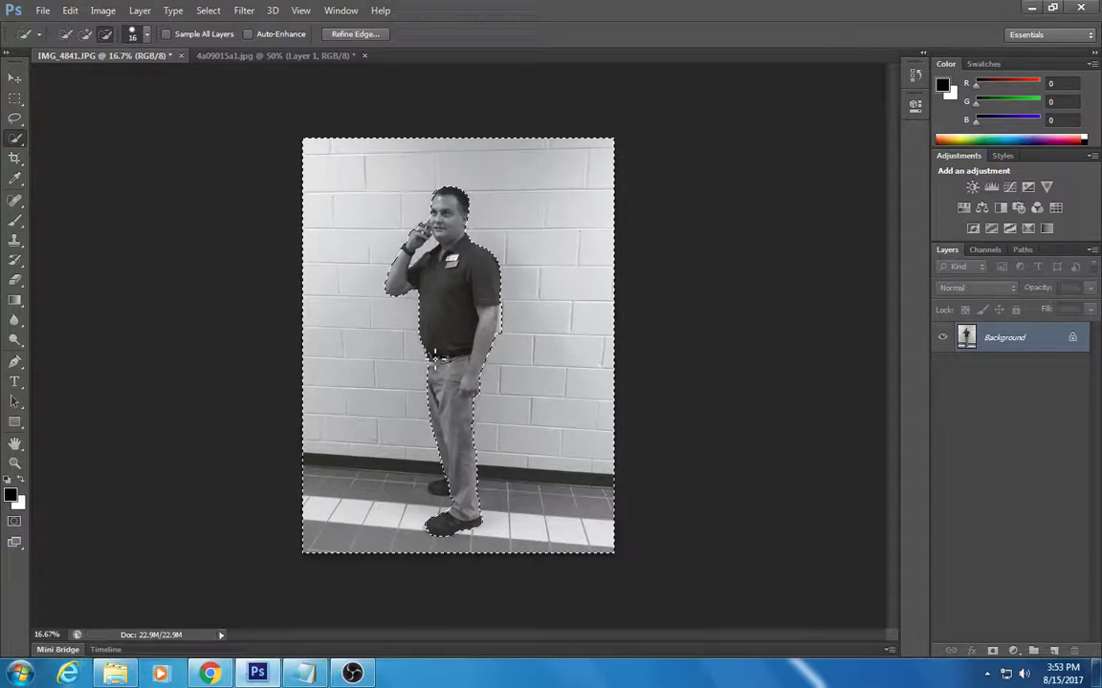
- Add the narrow strip of wall beside the man's lowered arm, below the sleeve, to the selection
{"action": "left_click", "coordinate": [15, 463]}
{"action": "left_click", "coordinate": [509, 386], "text": "alt"}
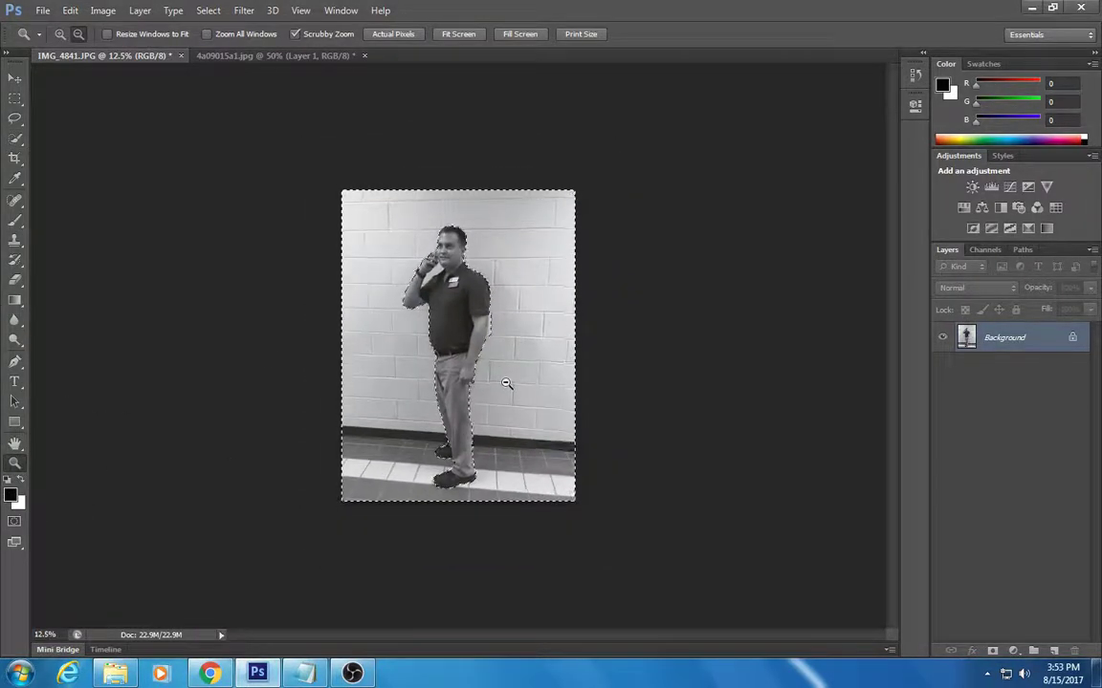
{"action": "left_click", "coordinate": [59, 33]}
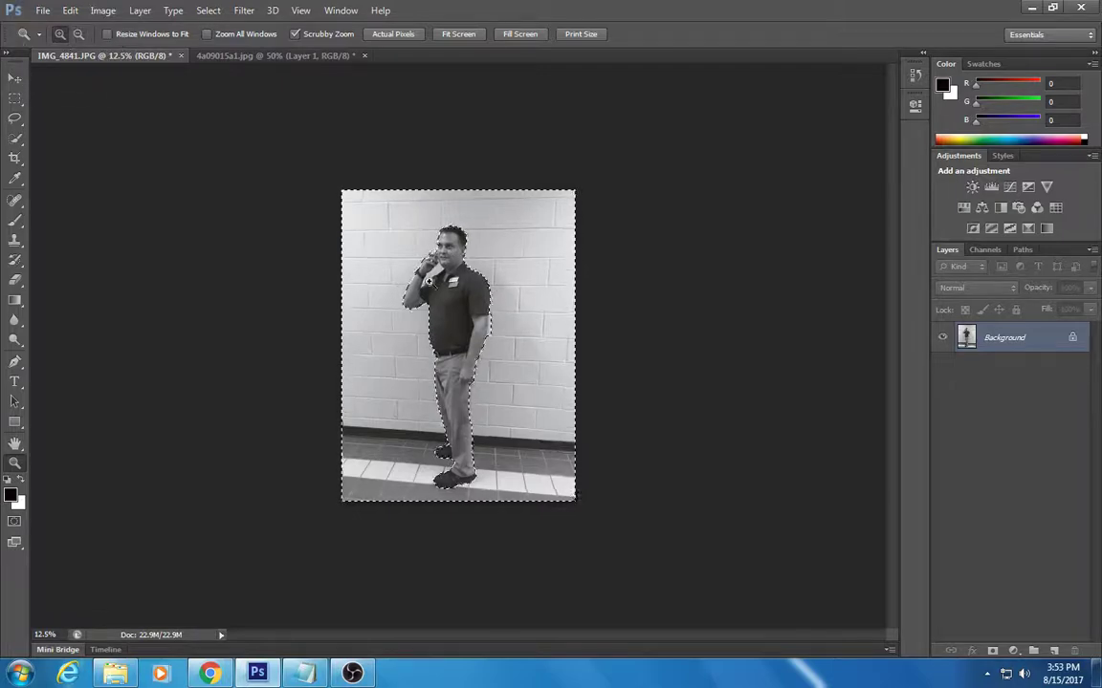
{"action": "left_click", "coordinate": [438, 298]}
{"action": "left_click_drag", "start_coordinate": [430, 282], "coordinate": [602, 349]}
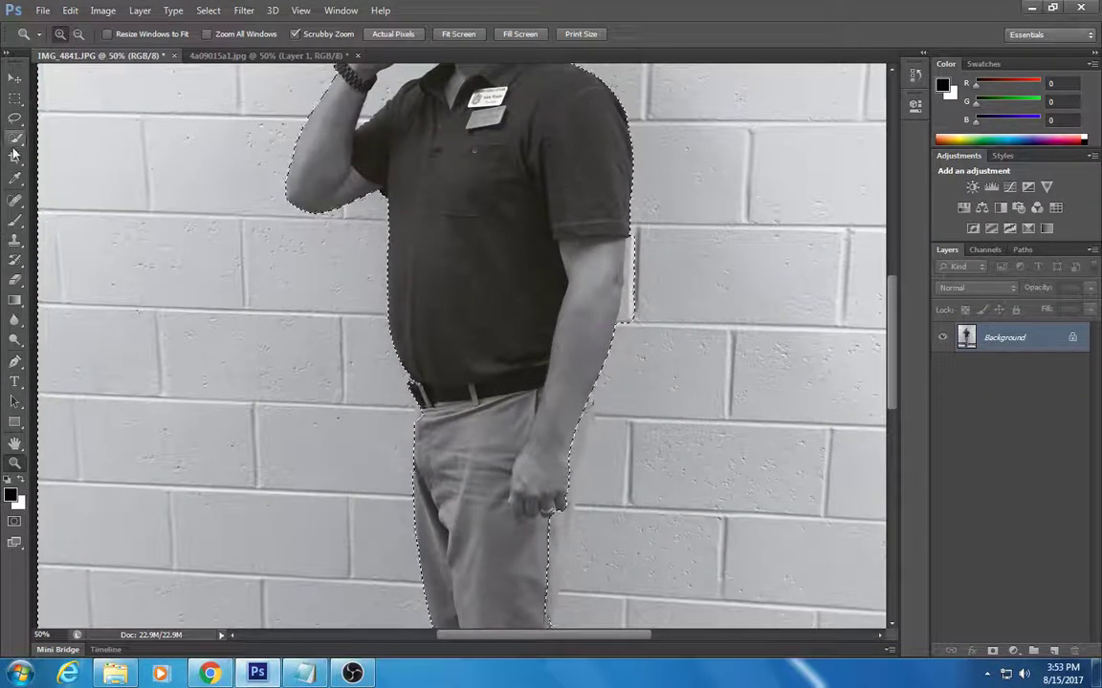
{"action": "left_click", "coordinate": [15, 143]}
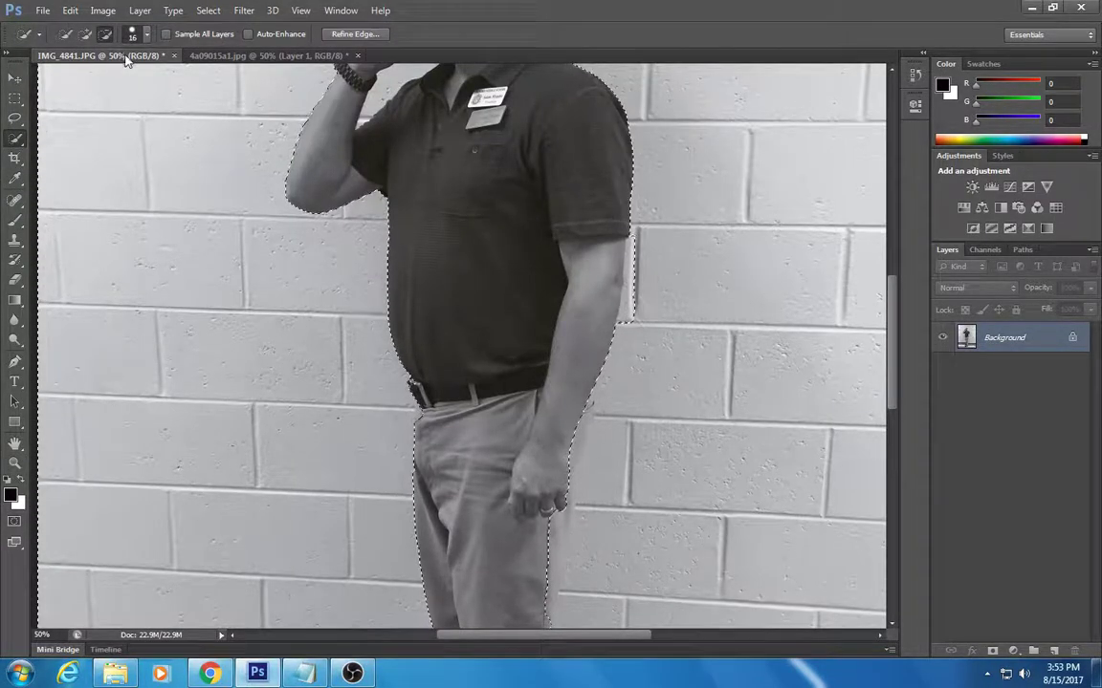
{"action": "left_click", "coordinate": [87, 35]}
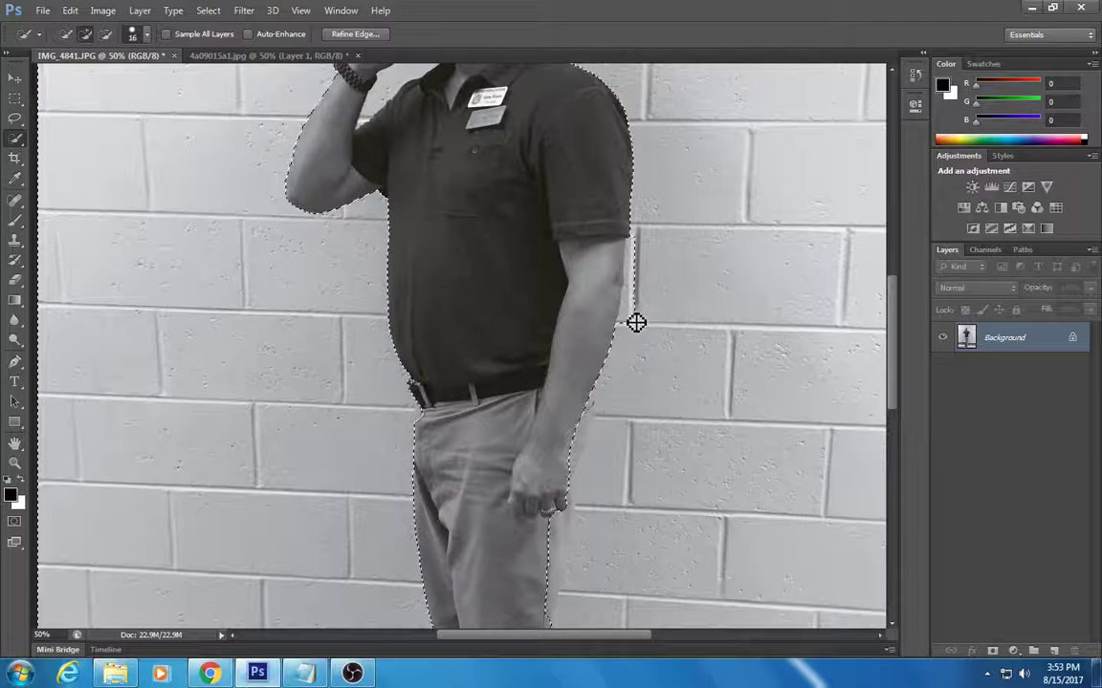
{"action": "left_click_drag", "start_coordinate": [636, 323], "coordinate": [636, 301]}
- Step back through the last selection strokes at the raised hand and subtract the hand and phone from the selection
{"action": "scroll", "coordinate": [641, 274], "scroll_direction": "up", "scroll_amount": 5}
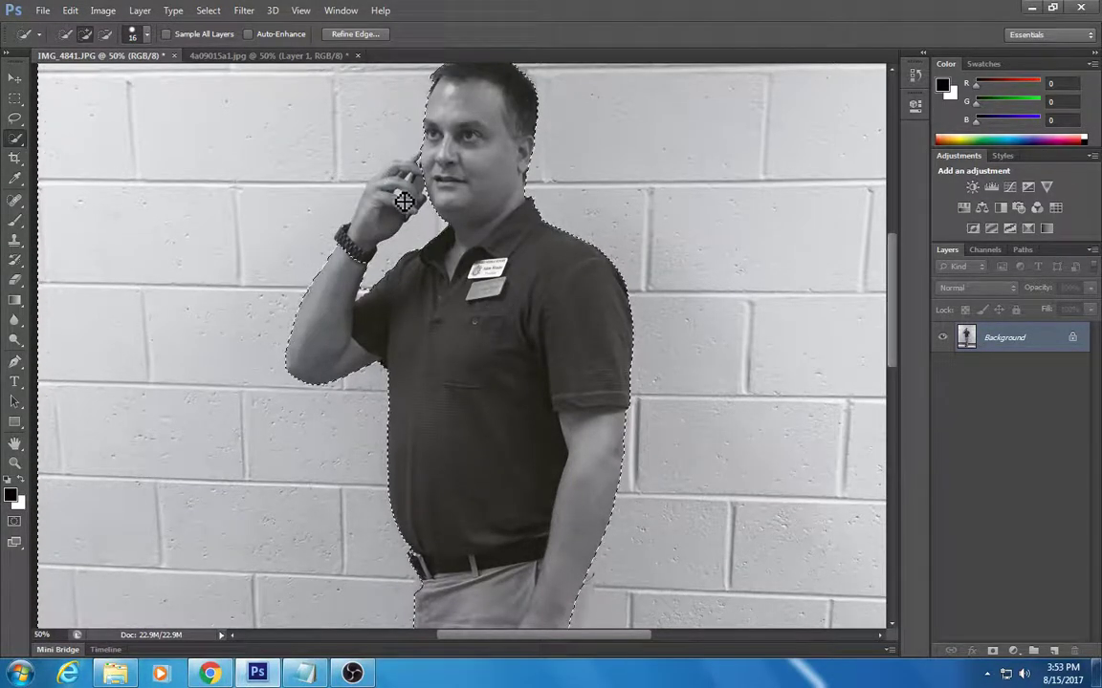
{"action": "left_click", "coordinate": [70, 11]}
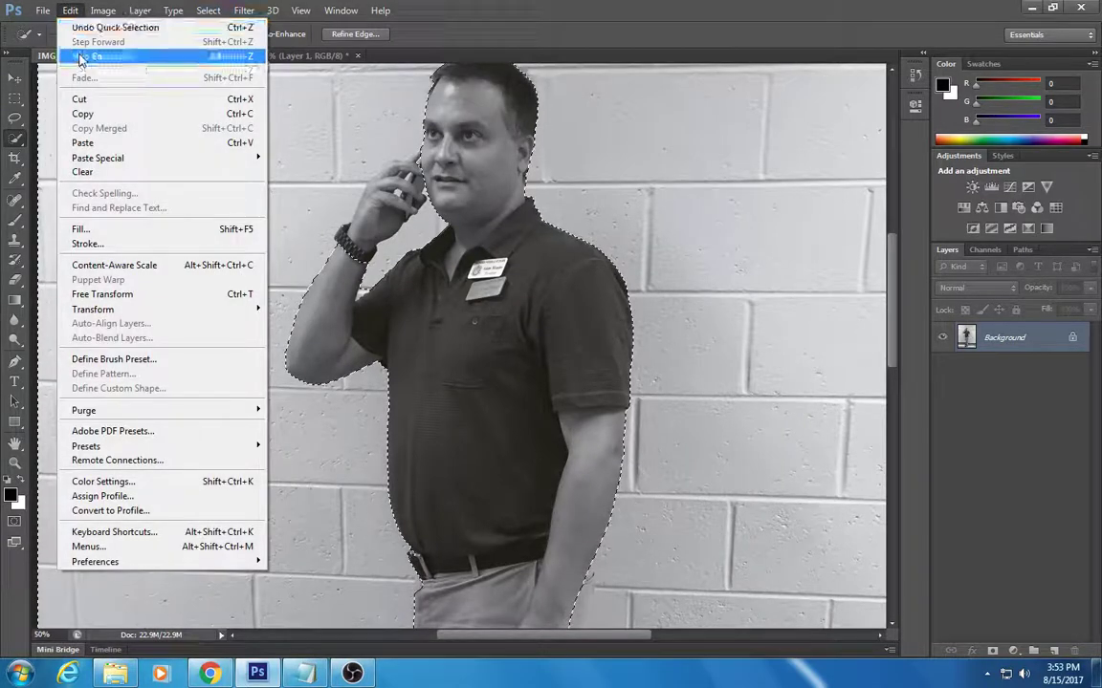
{"action": "left_click", "coordinate": [81, 60]}
{"action": "left_click", "coordinate": [70, 10]}
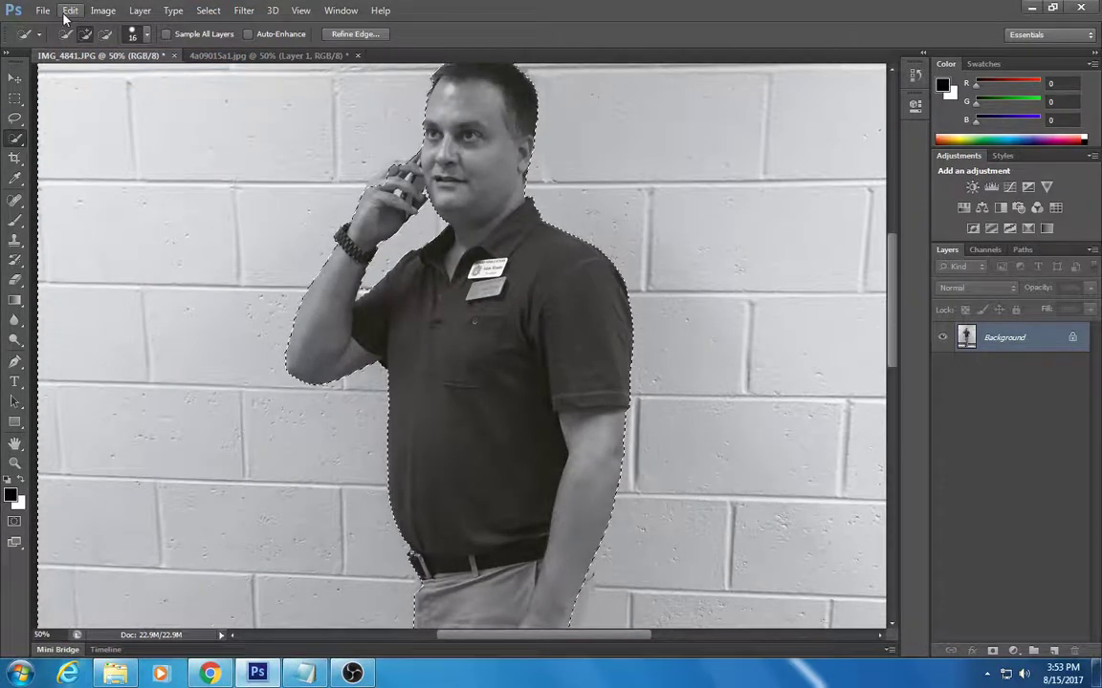
{"action": "left_click", "coordinate": [90, 60]}
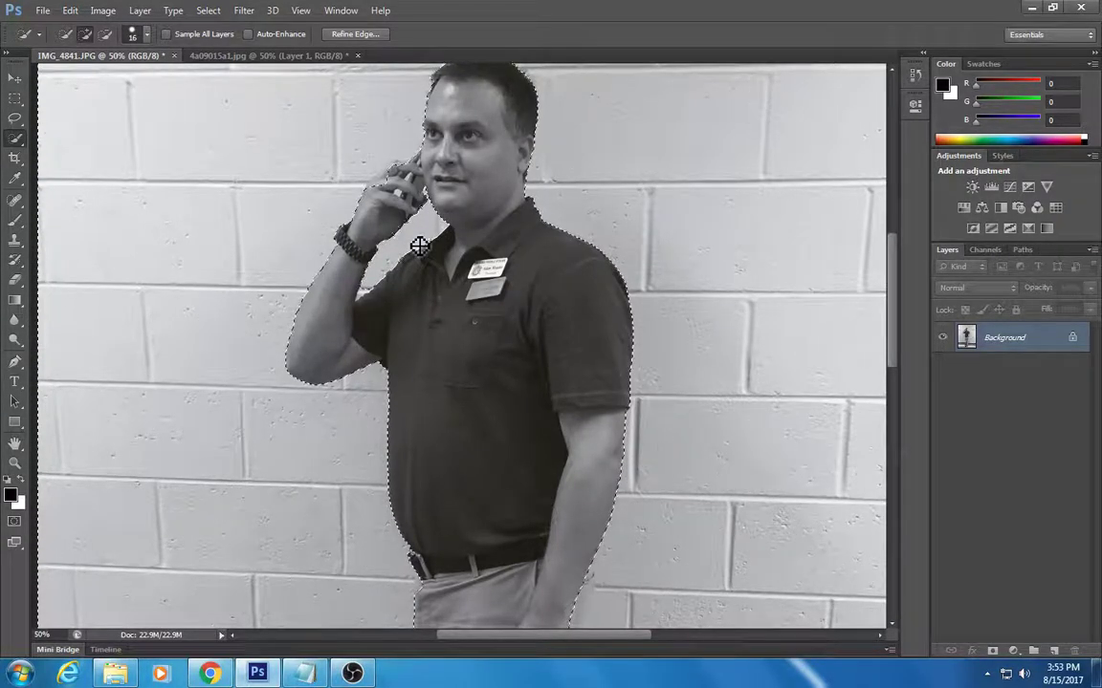
{"action": "left_click", "coordinate": [105, 34]}
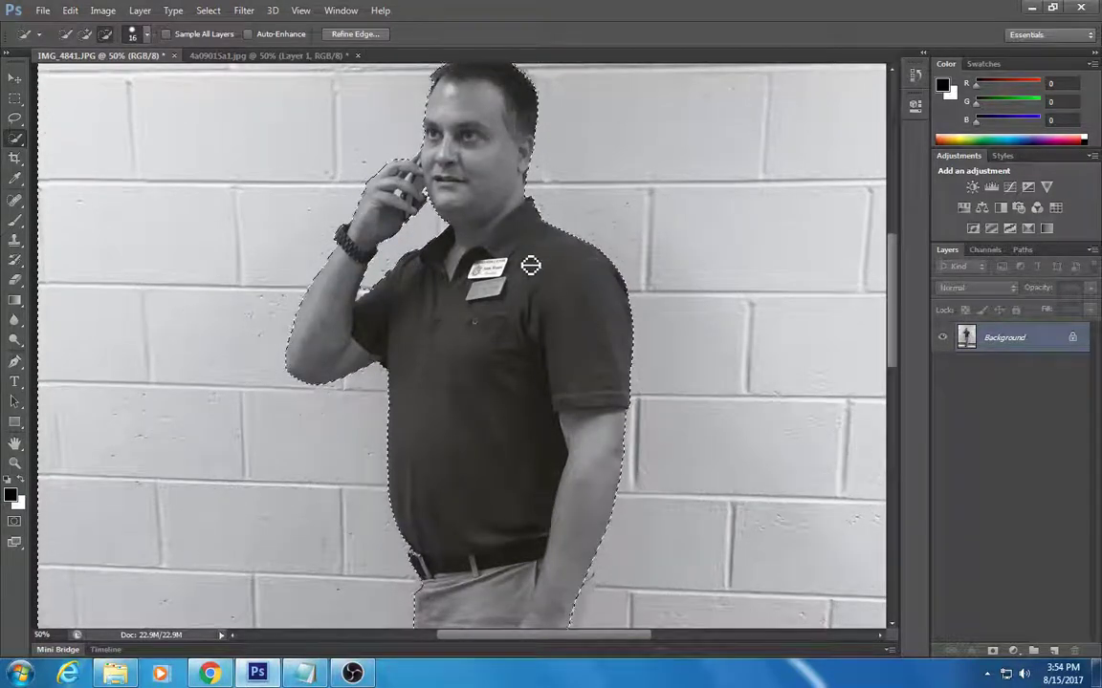
- Subtract the area behind the man's trousers from the background selection, and re-add the wall beside his lowered hand and hip
{"action": "scroll", "coordinate": [531, 262], "scroll_direction": "down", "scroll_amount": 5}
{"action": "scroll", "coordinate": [523, 340], "scroll_direction": "down", "scroll_amount": 3}
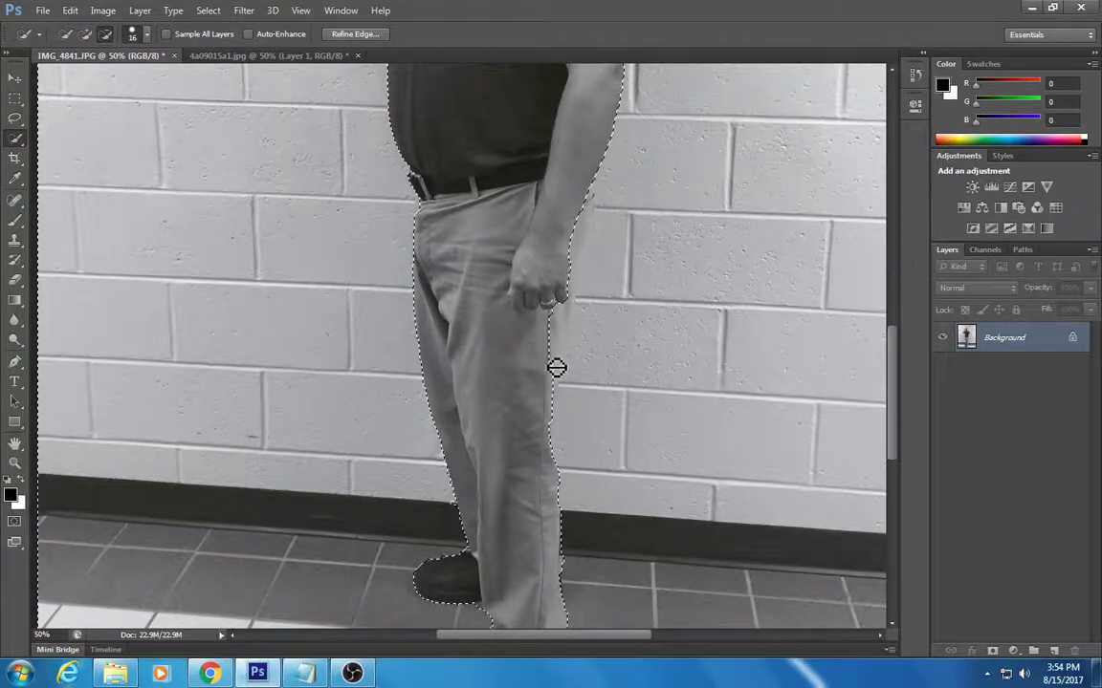
{"action": "left_click_drag", "start_coordinate": [560, 364], "coordinate": [628, 222]}
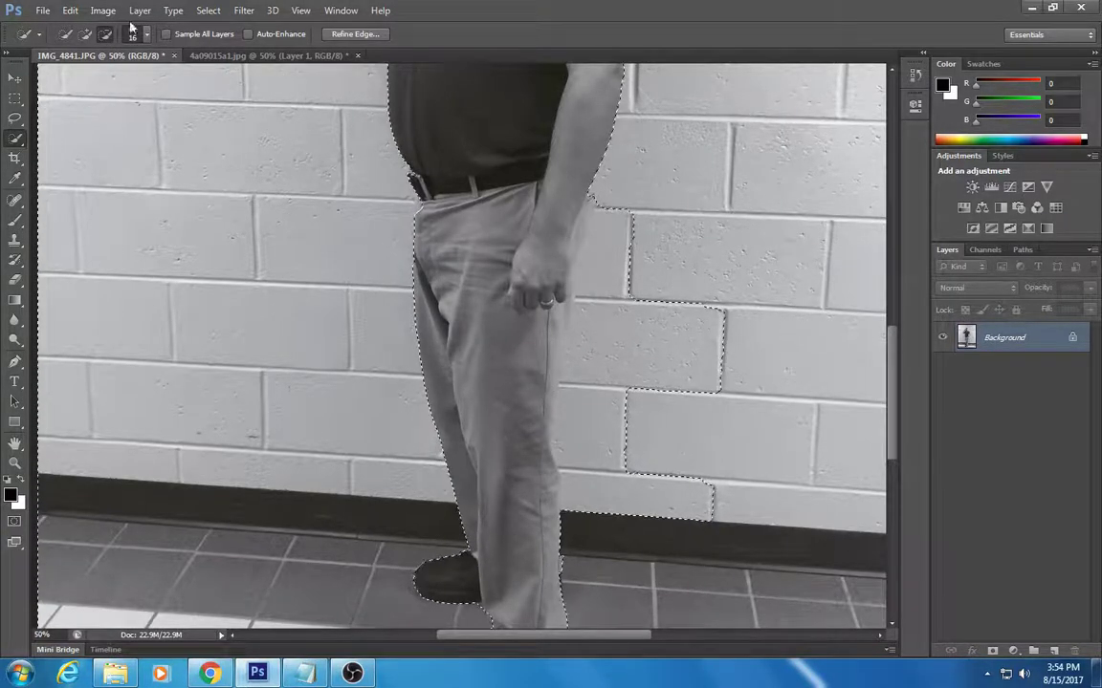
{"action": "left_click", "coordinate": [84, 36]}
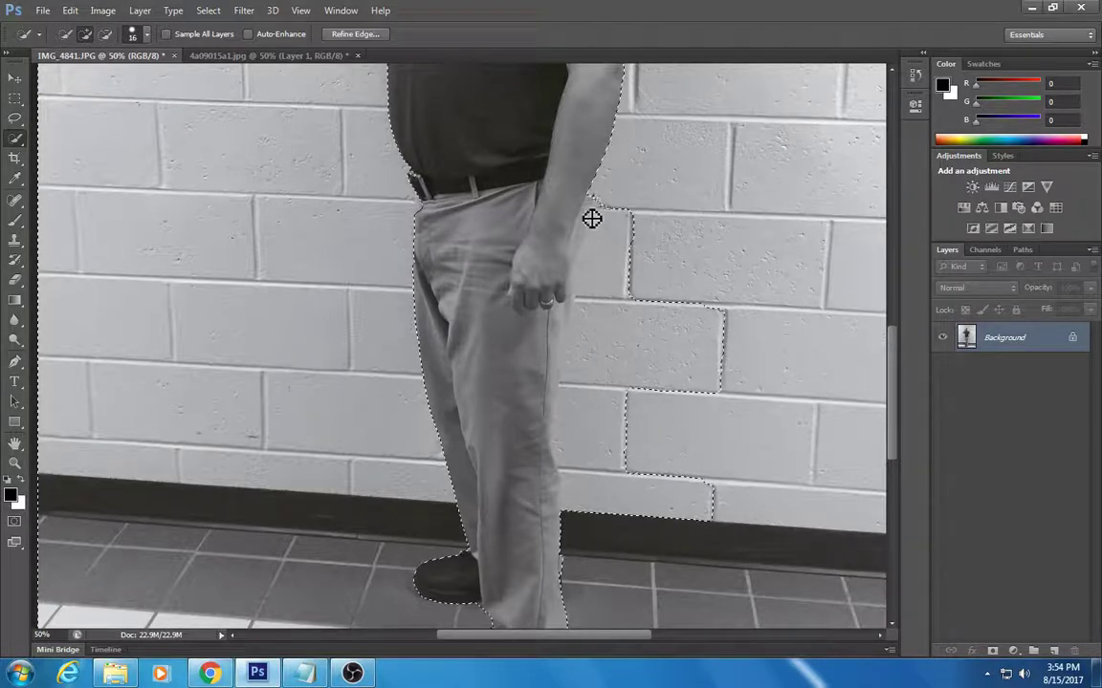
{"action": "mouse_move", "coordinate": [590, 216]}
{"action": "left_mouse_down"}
{"action": "mouse_move", "coordinate": [639, 223]}
{"action": "mouse_move", "coordinate": [620, 285]}
{"action": "mouse_move", "coordinate": [699, 340]}
{"action": "mouse_move", "coordinate": [651, 509]}
{"action": "mouse_move", "coordinate": [600, 416]}
{"action": "mouse_move", "coordinate": [557, 375]}
{"action": "left_mouse_up"}
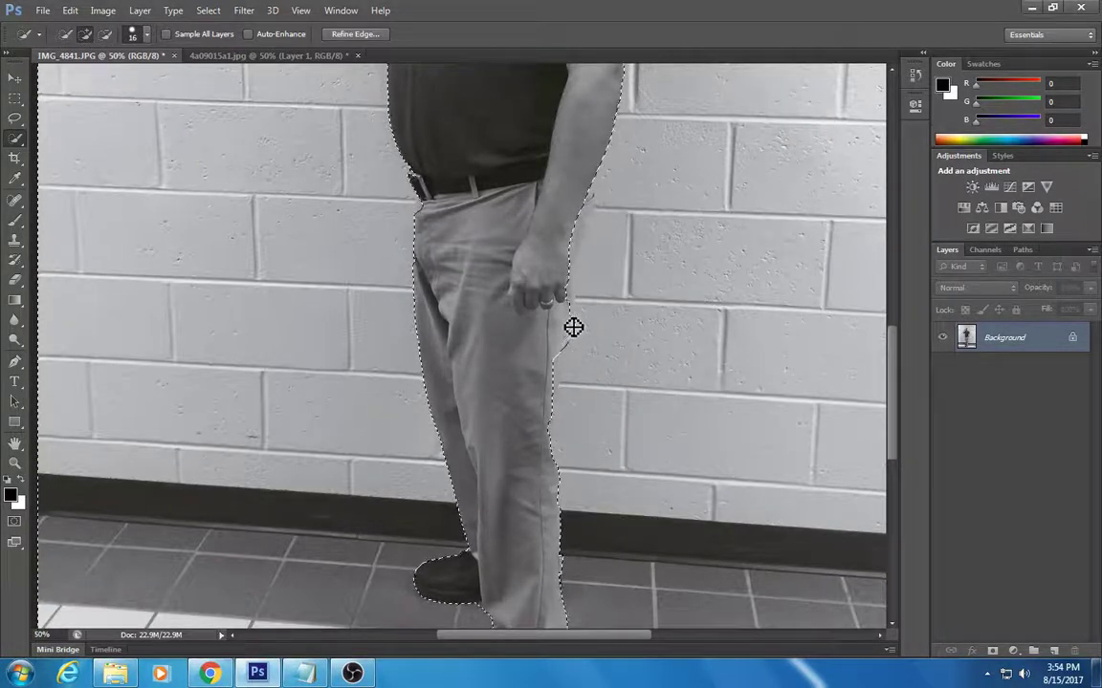
- Refine the selection edge along the lowered hand and the back of the trousers by alternately subtracting and adding small areas
{"action": "left_click", "coordinate": [103, 37]}
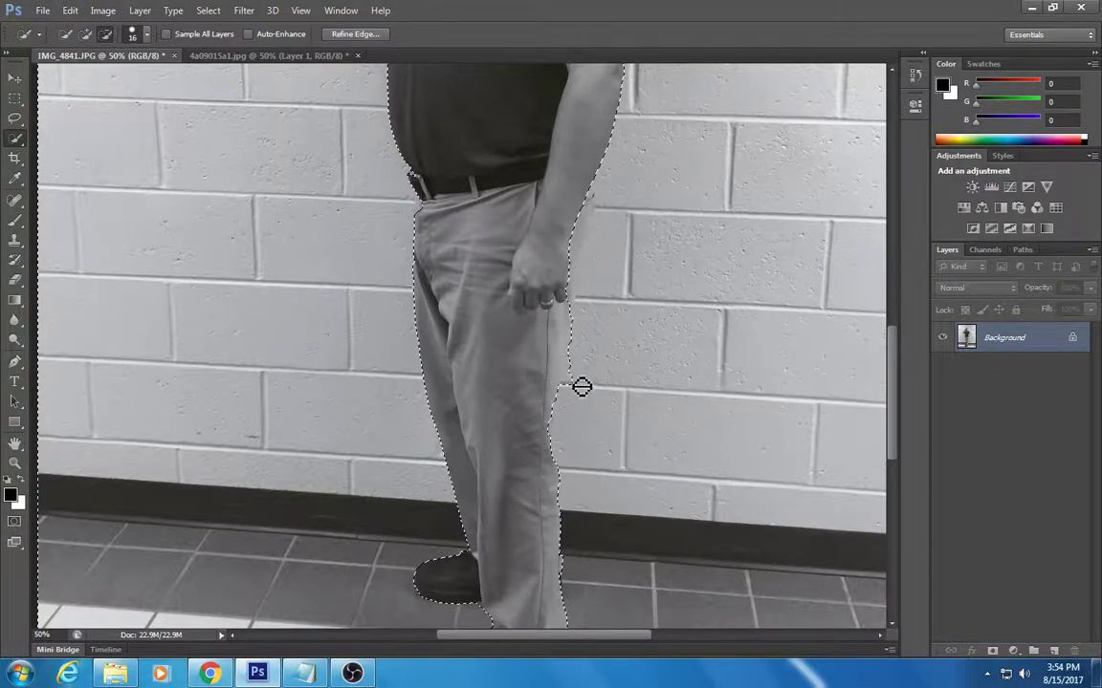
{"action": "left_click", "coordinate": [86, 36]}
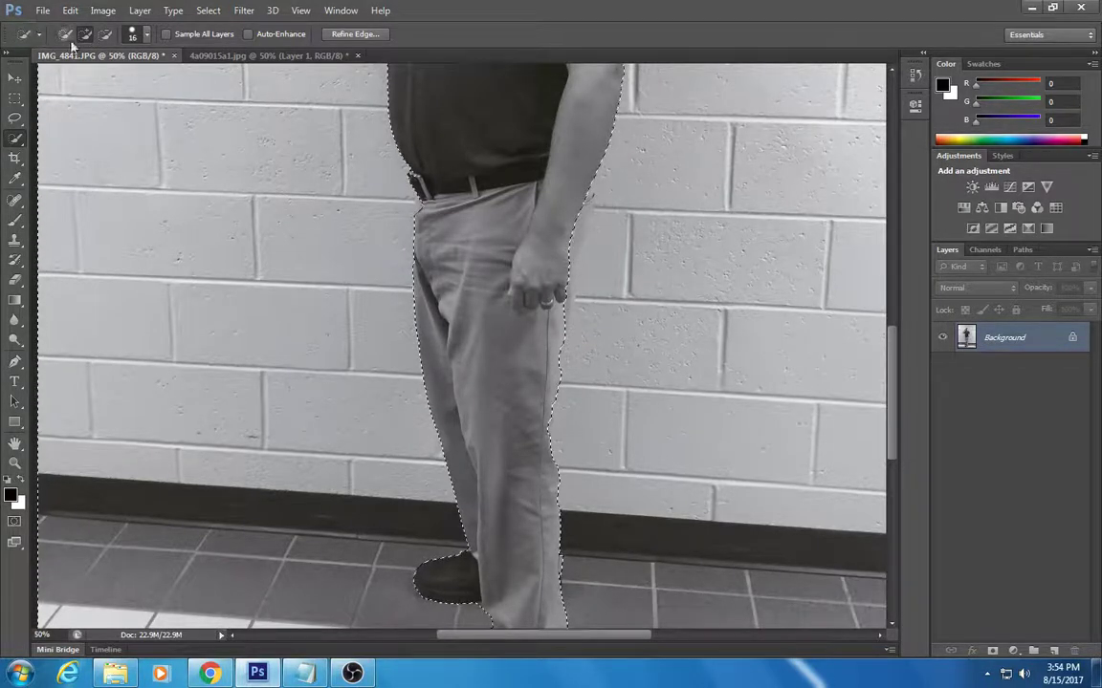
{"action": "left_click", "coordinate": [104, 36]}
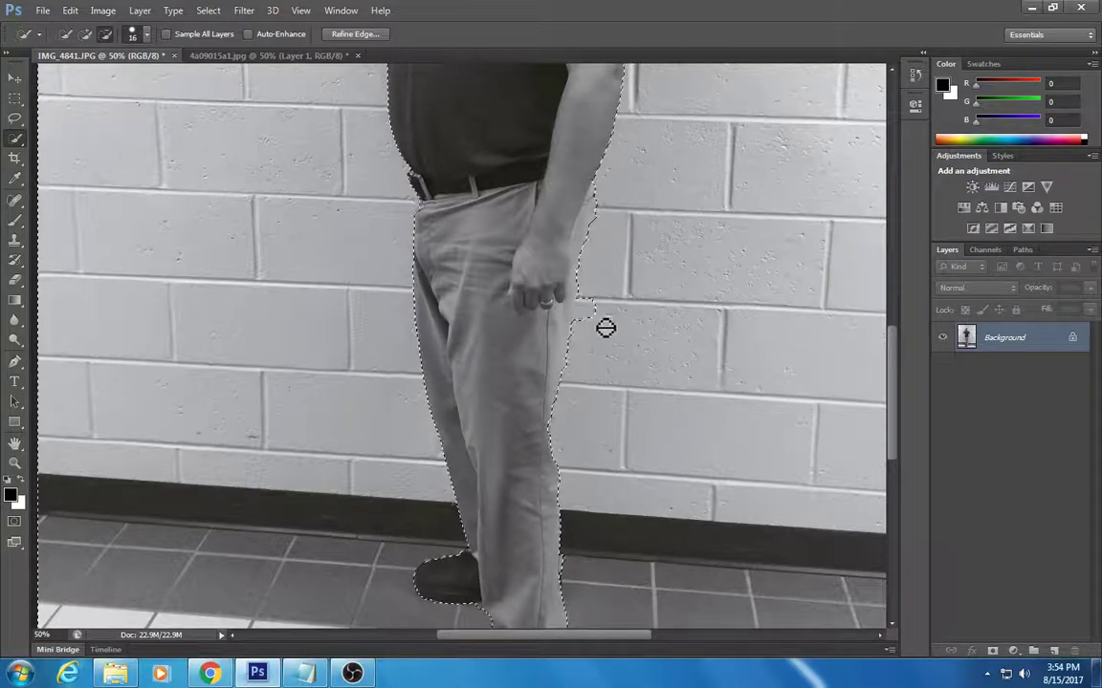
{"action": "left_click", "coordinate": [85, 34]}
{"action": "left_click_drag", "start_coordinate": [538, 315], "coordinate": [587, 329]}
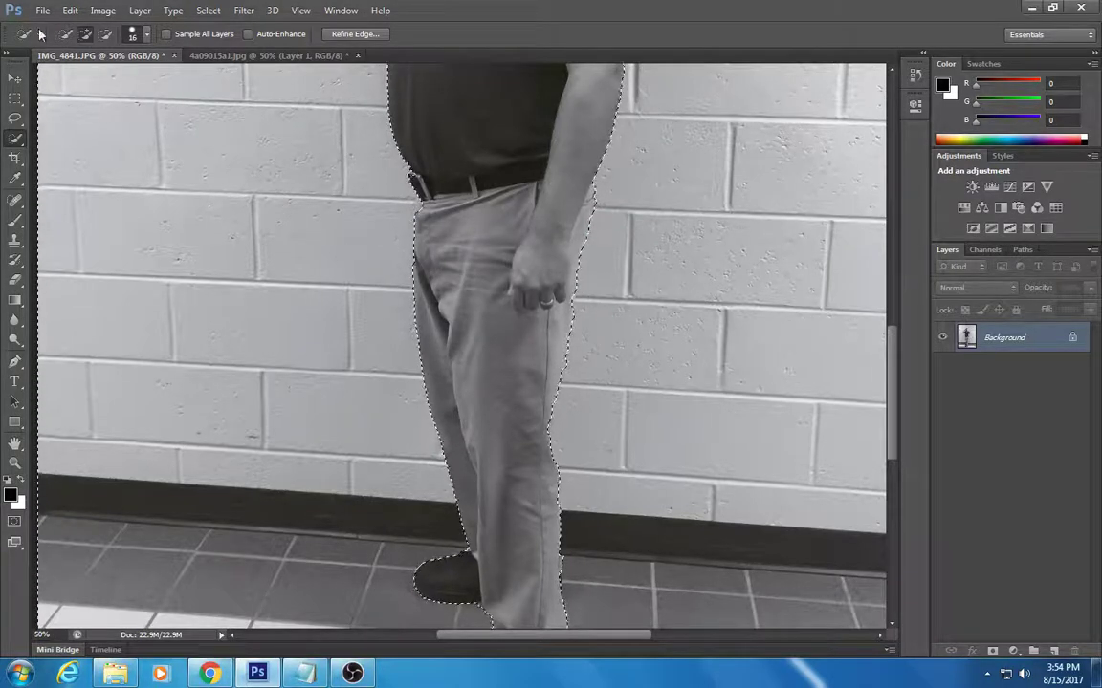
{"action": "left_click", "coordinate": [105, 35]}
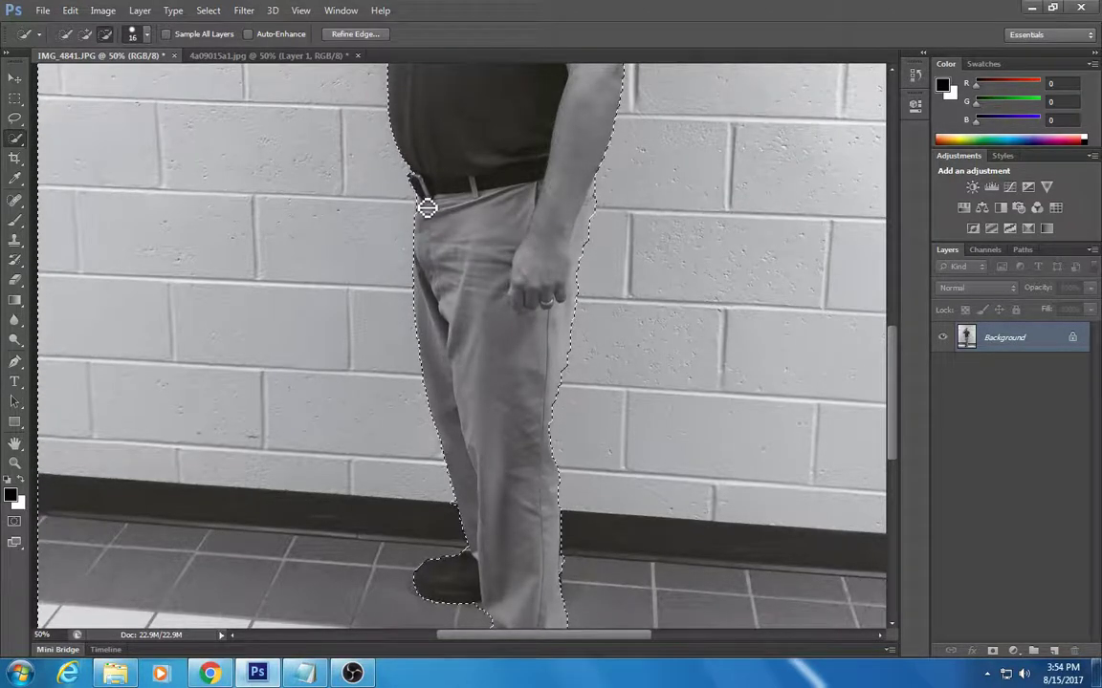
- Check the selection outline from shoes to head and invert the selection so that it covers the man
{"action": "scroll", "coordinate": [427, 208], "scroll_direction": "down", "scroll_amount": 5}
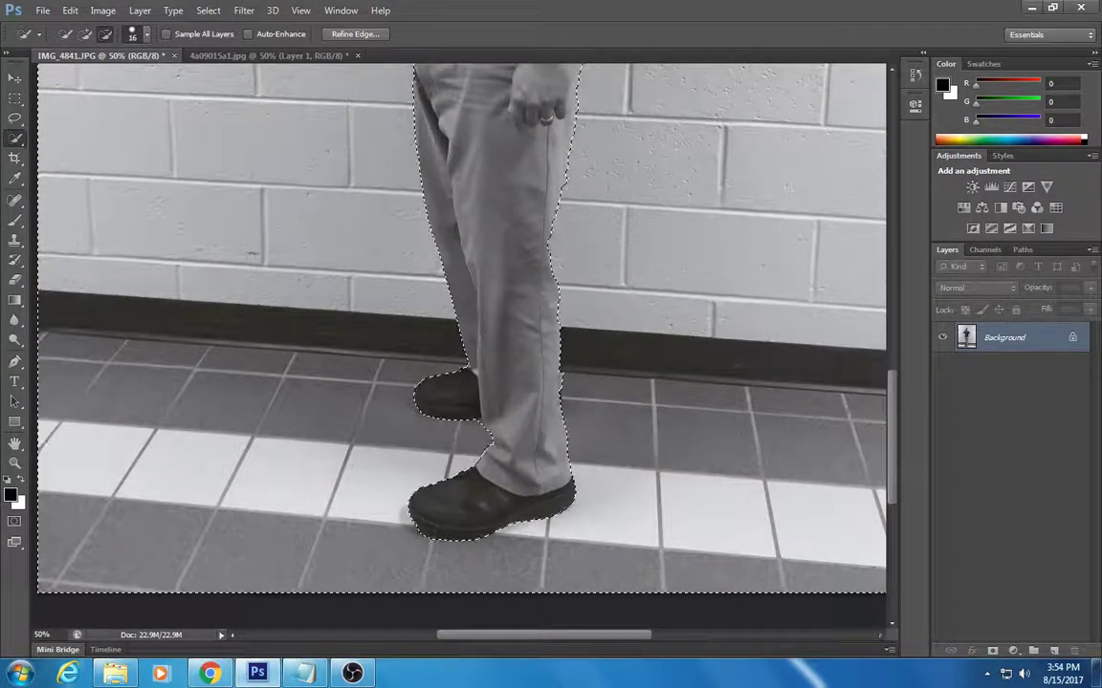
{"action": "scroll", "coordinate": [492, 402], "scroll_direction": "up", "scroll_amount": 12}
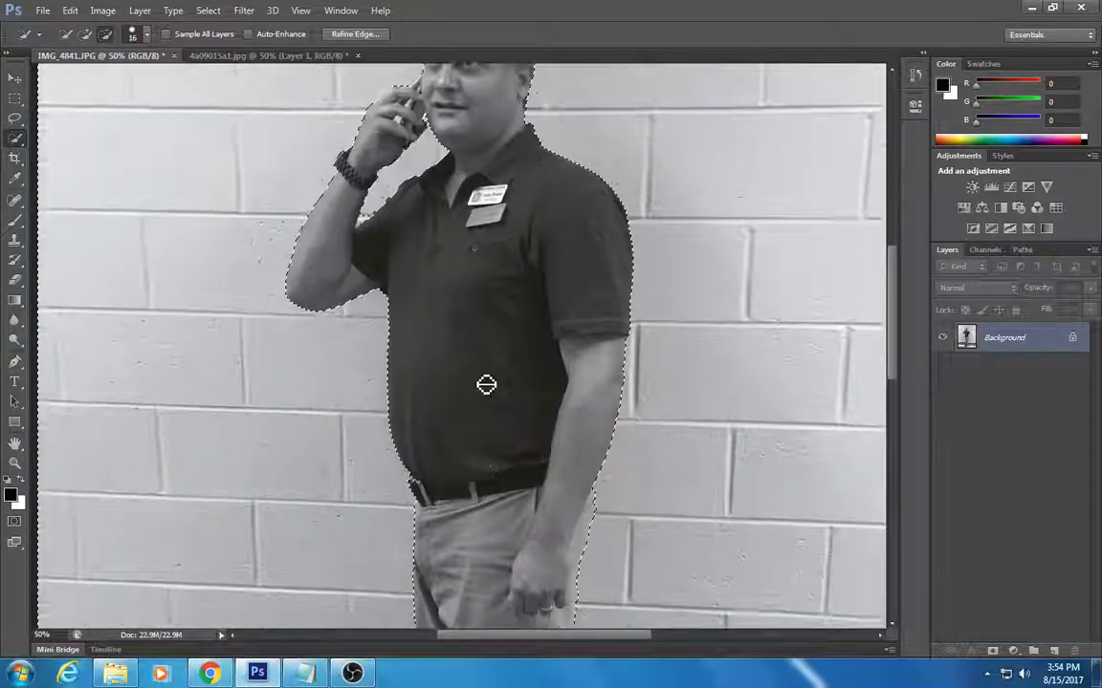
{"action": "scroll", "coordinate": [486, 385], "scroll_direction": "up", "scroll_amount": 4}
{"action": "scroll", "coordinate": [497, 387], "scroll_direction": "down", "scroll_amount": 2}
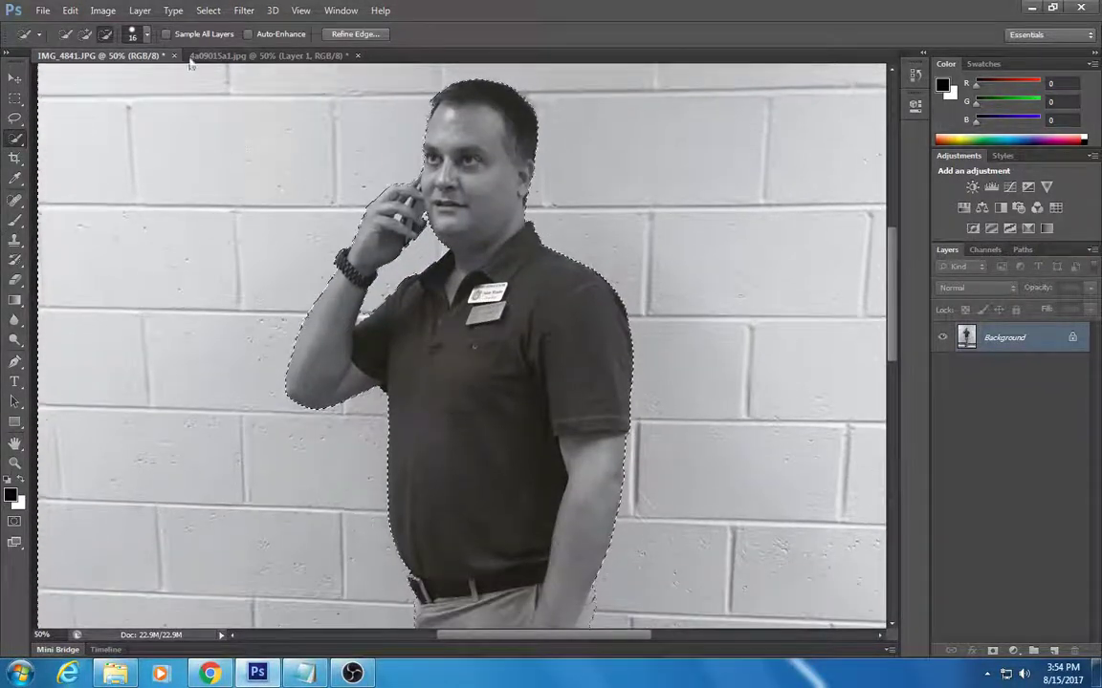
{"action": "left_click", "coordinate": [209, 10]}
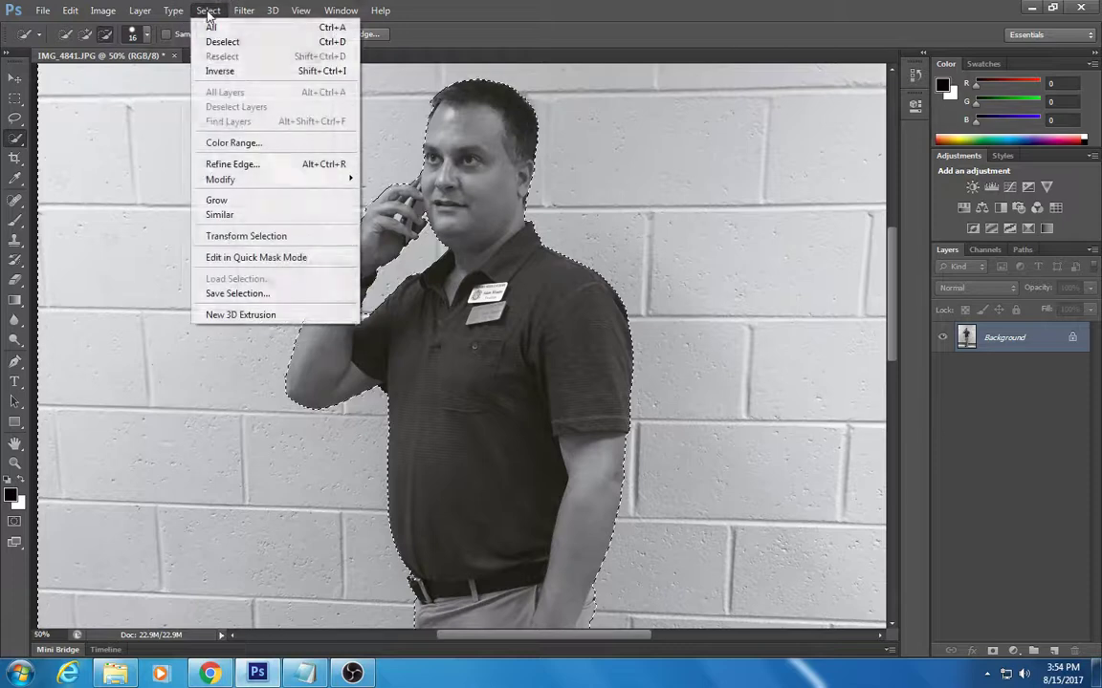
{"action": "left_click", "coordinate": [214, 71]}
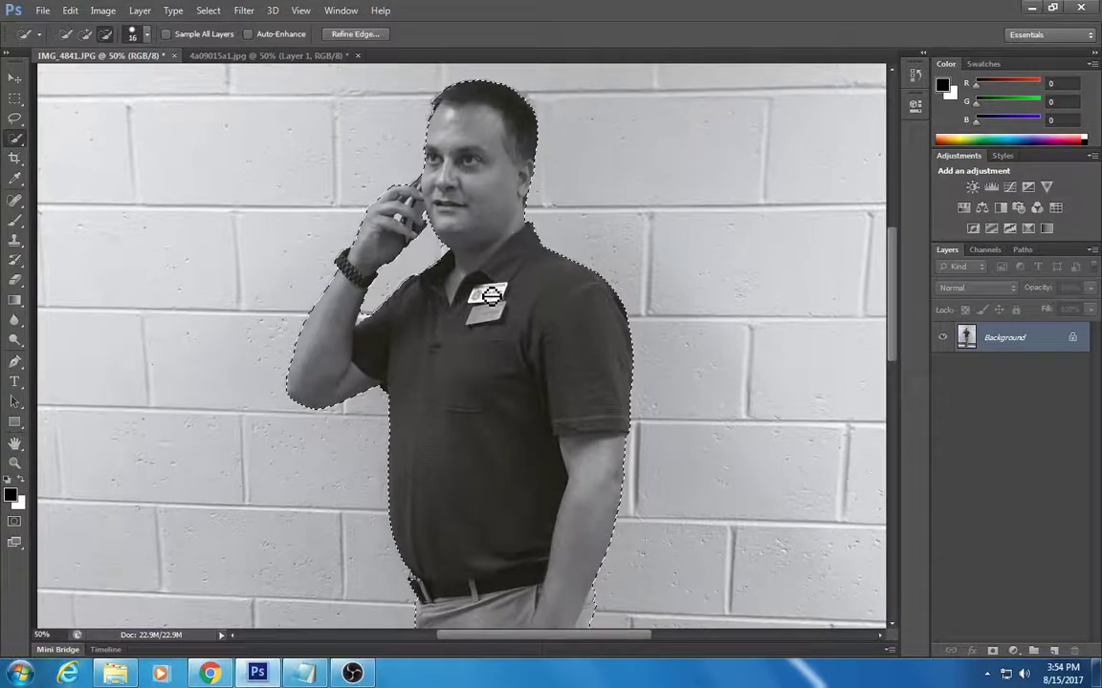
- Copy the selected man and paste him into the street photo 4a09015a1.jpg
{"action": "key", "text": "ctrl"}
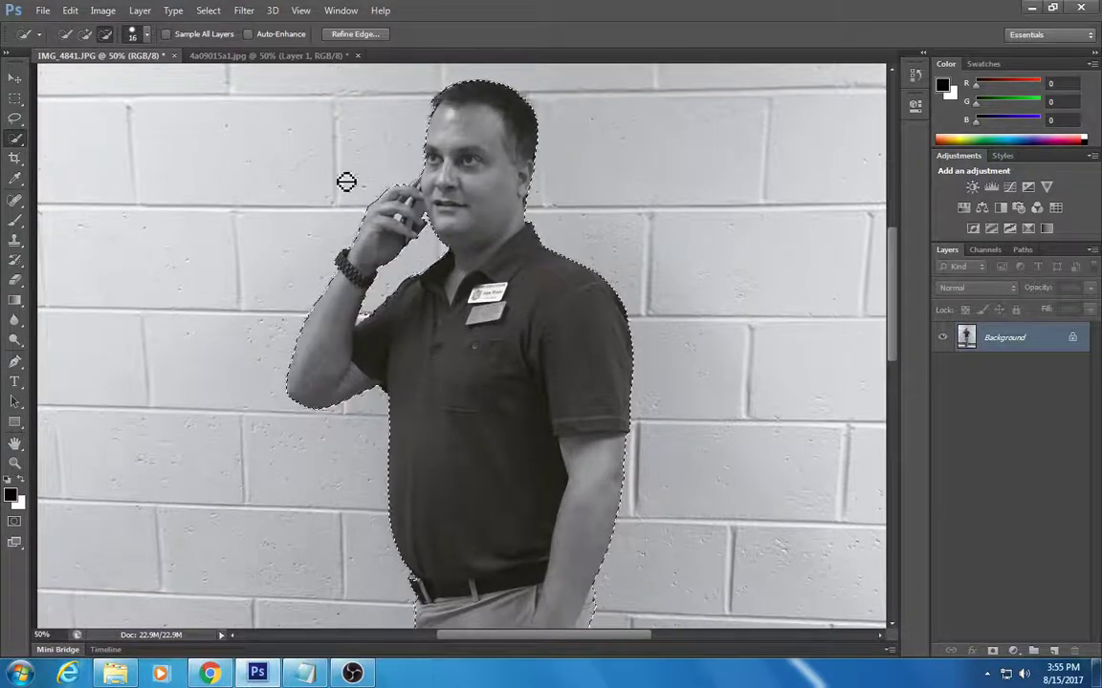
{"action": "left_click", "coordinate": [68, 12]}
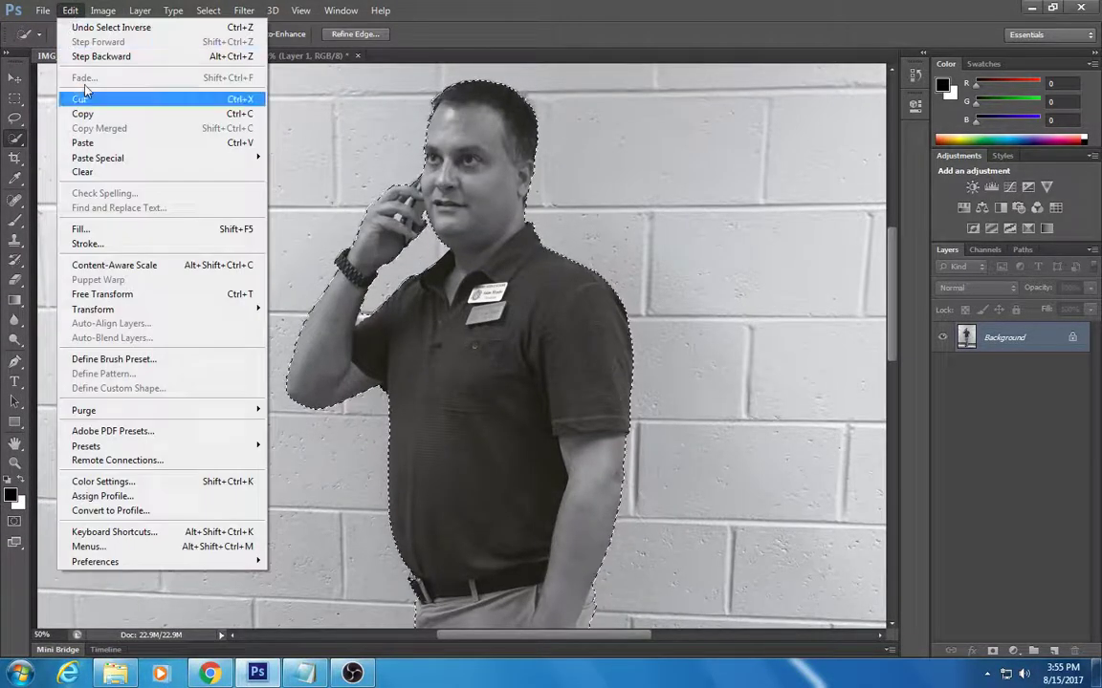
{"action": "left_click", "coordinate": [106, 114]}
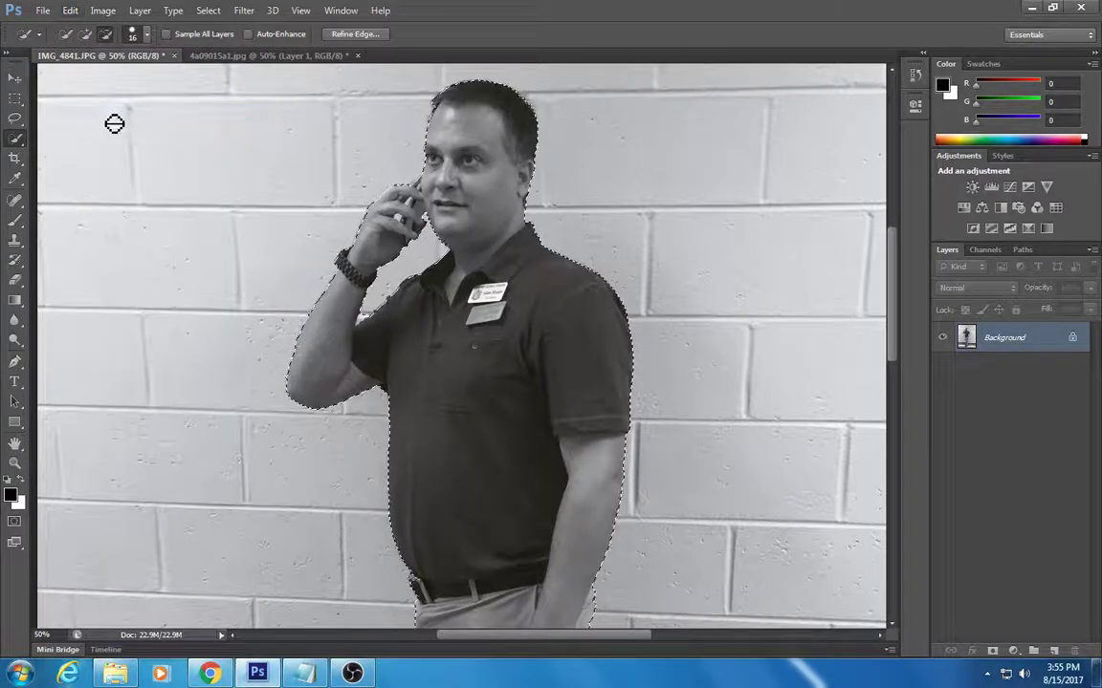
{"action": "left_click", "coordinate": [204, 58]}
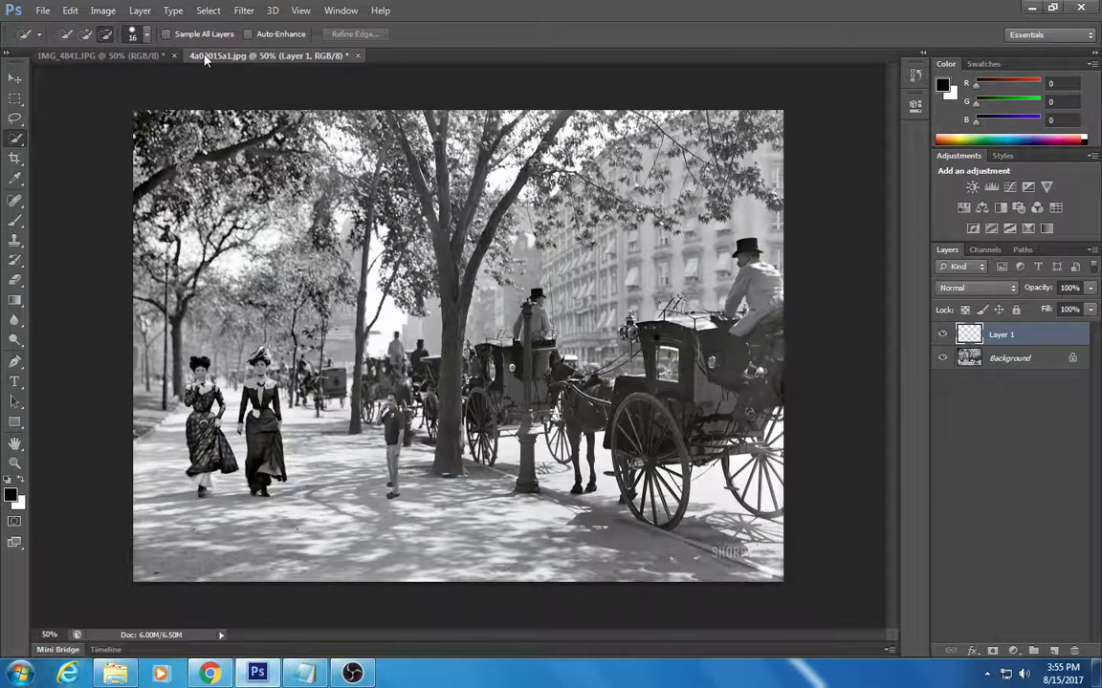
{"action": "left_click", "coordinate": [69, 11]}
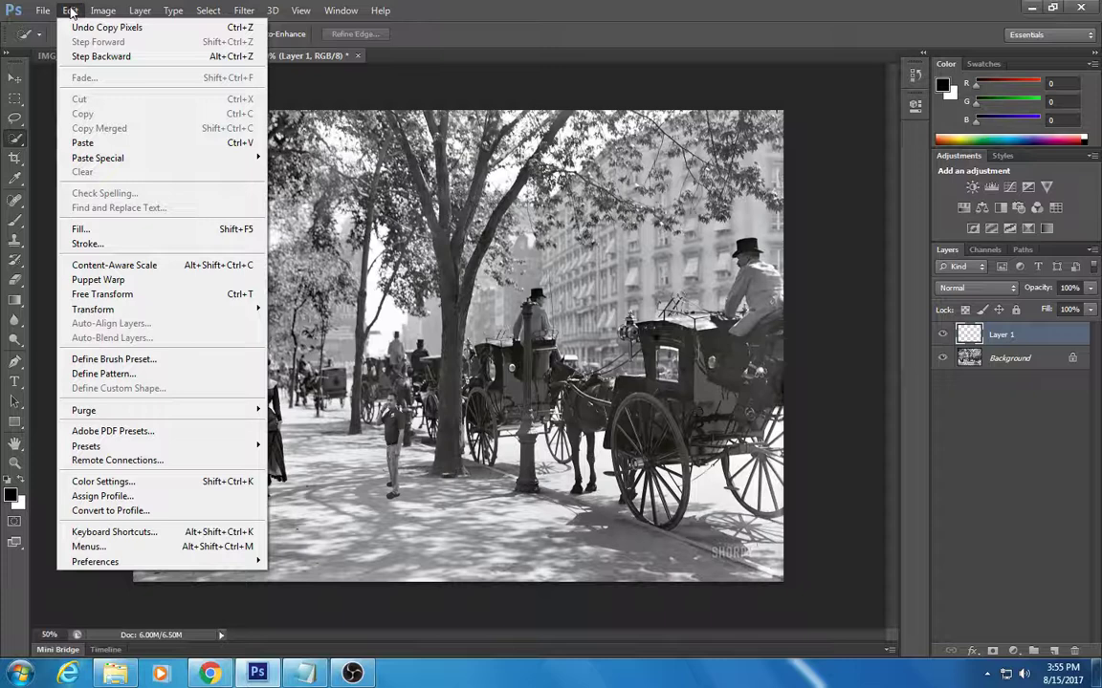
{"action": "left_click", "coordinate": [110, 144]}
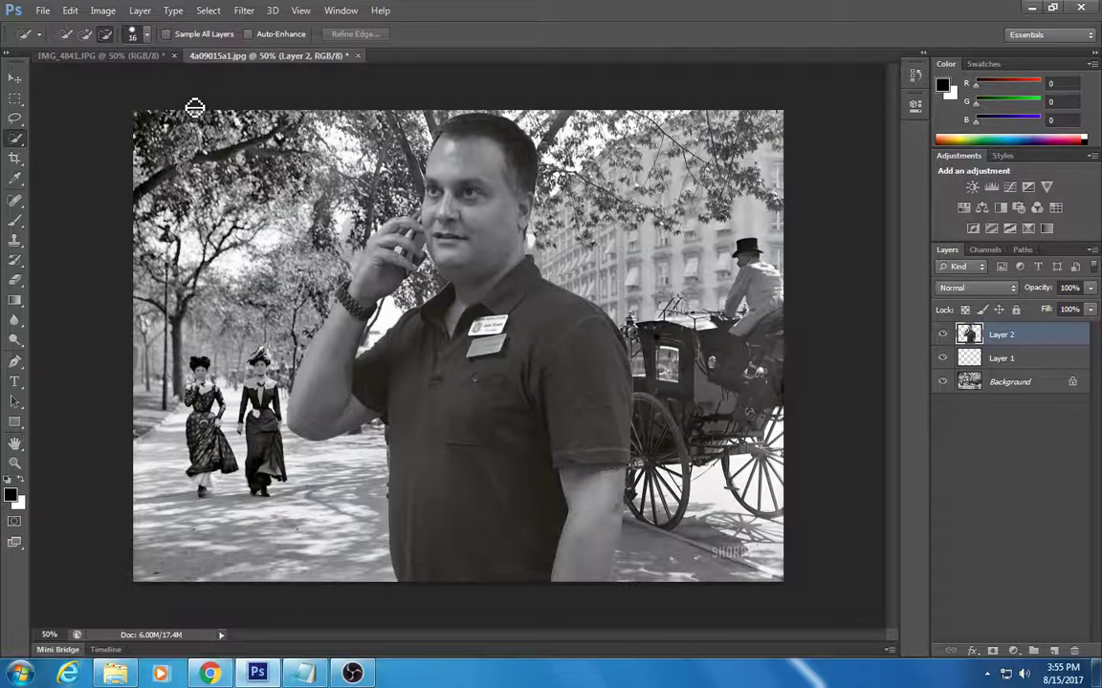
- Scale the pasted man down to roughly street-figure size and place him on the path between the two women and the smaller figure
{"action": "left_click", "coordinate": [69, 11]}
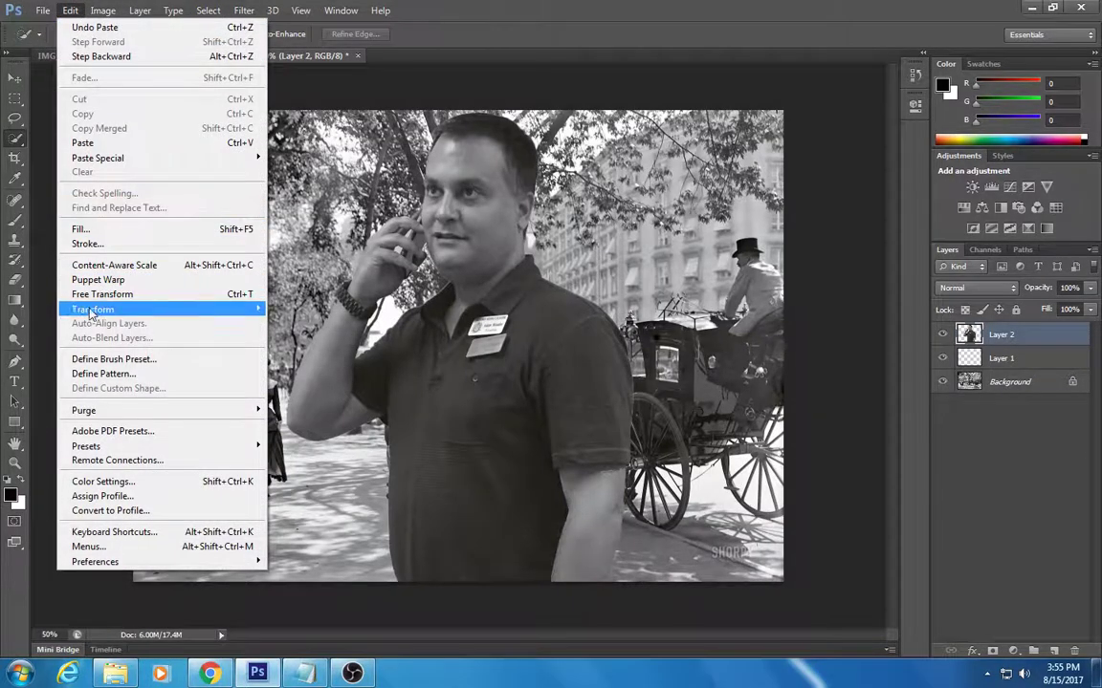
{"action": "mouse_move", "coordinate": [94, 315]}
{"action": "left_click", "coordinate": [285, 332]}
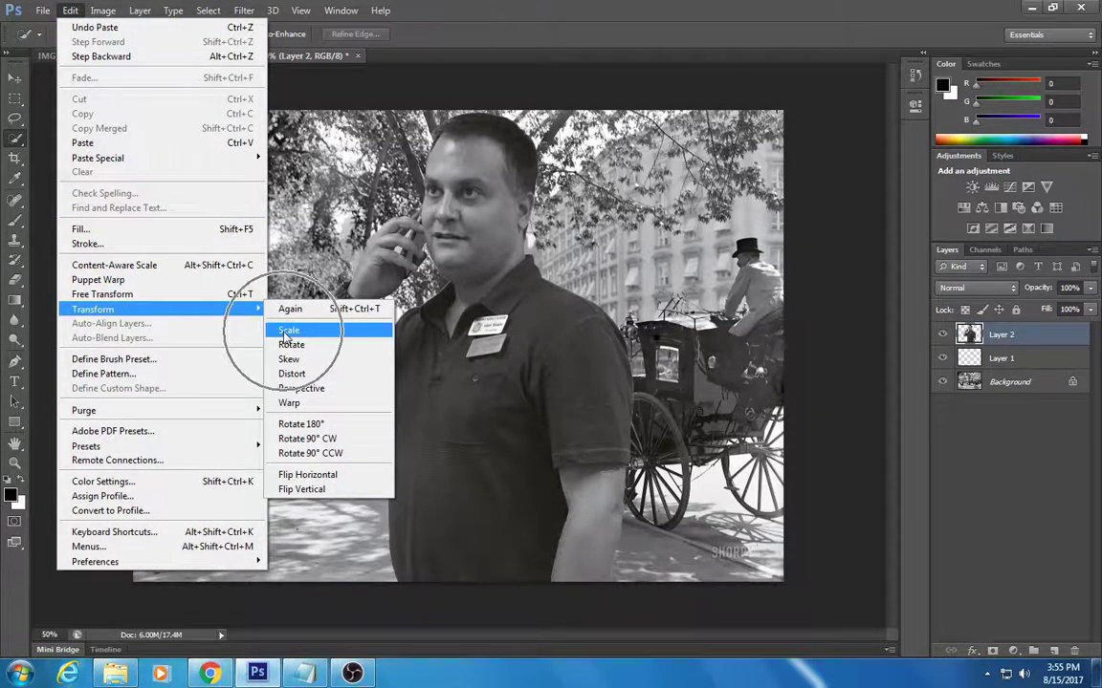
{"action": "left_click_drag", "start_coordinate": [283, 108], "coordinate": [466, 367]}
{"action": "left_click_drag", "start_coordinate": [562, 378], "coordinate": [490, 262]}
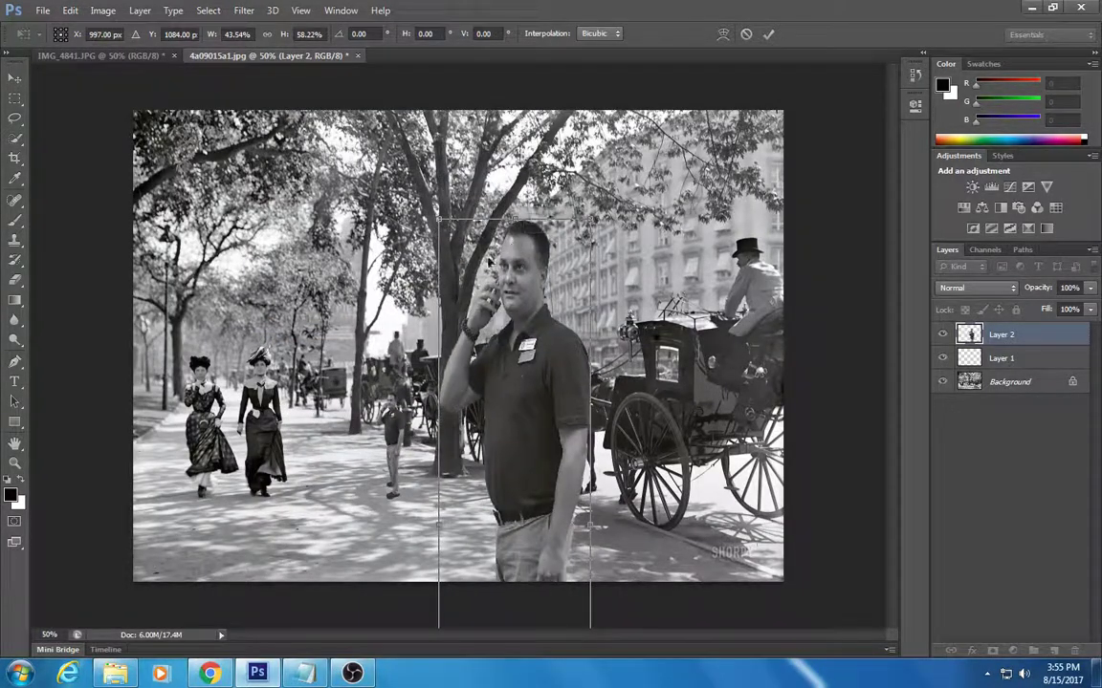
{"action": "left_click_drag", "start_coordinate": [440, 220], "coordinate": [495, 501]}
{"action": "left_click_drag", "start_coordinate": [544, 542], "coordinate": [405, 281]}
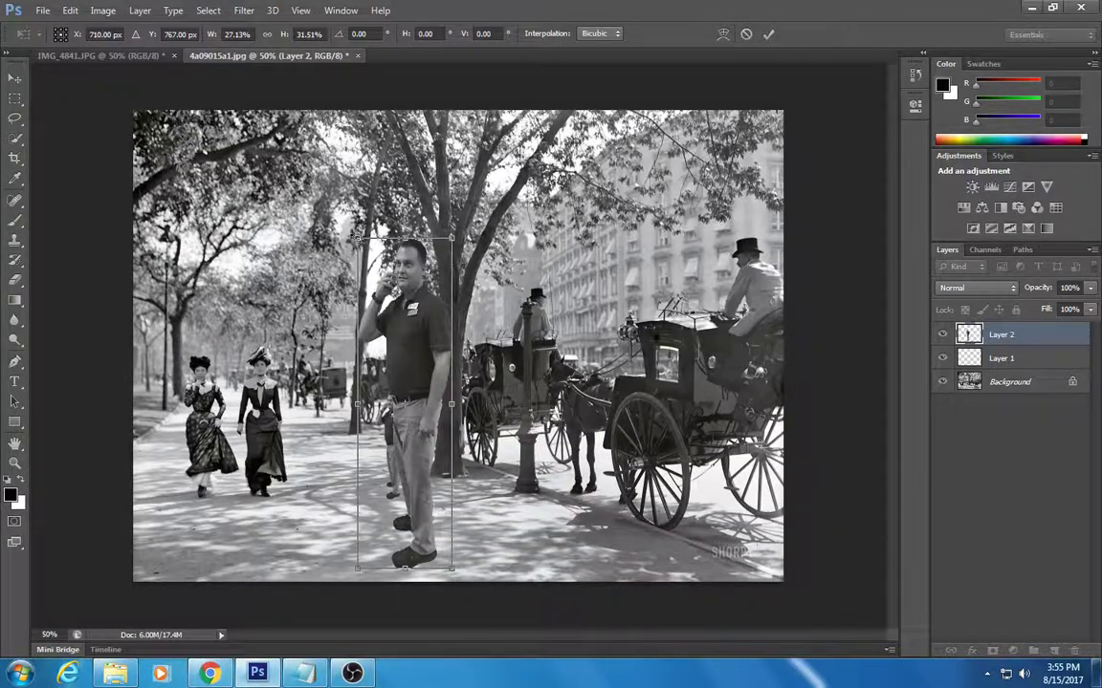
{"action": "mouse_move", "coordinate": [357, 238]}
{"action": "left_mouse_down"}
{"action": "mouse_move", "coordinate": [405, 392]}
{"action": "mouse_move", "coordinate": [339, 415]}
{"action": "mouse_move", "coordinate": [349, 405]}
{"action": "left_mouse_up"}
{"action": "key", "text": "Return"}
{"action": "key", "text": "w"}
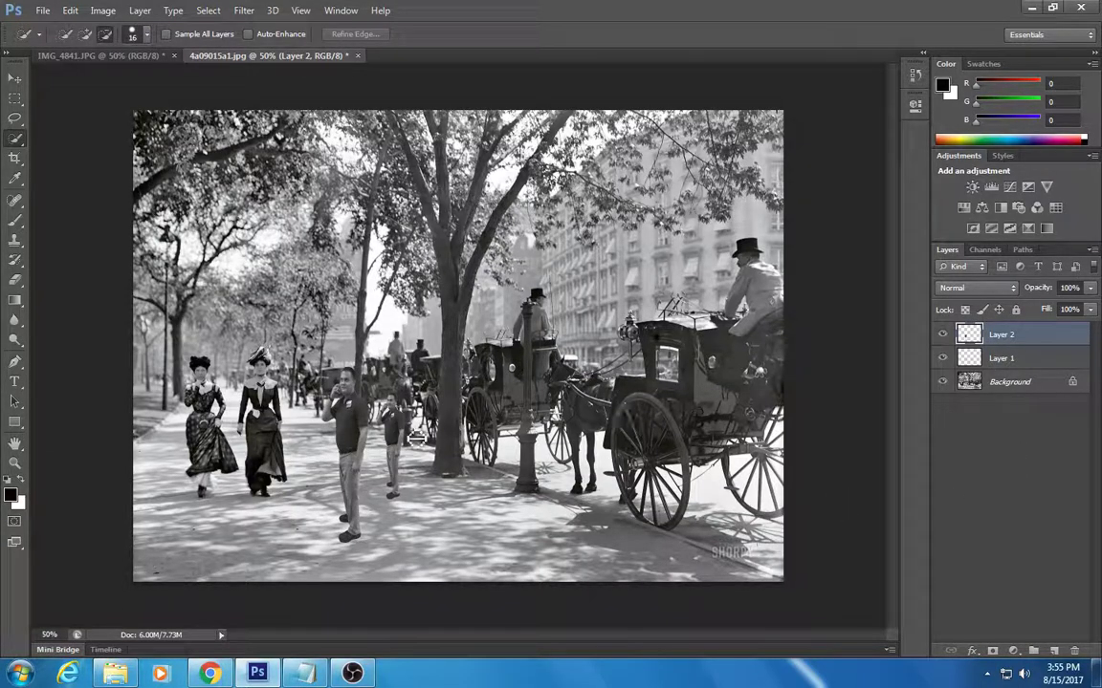
- Hide Layer 1 and move the man on Layer 2 to the spot just beside the large tree trunk
{"action": "key", "text": "alt+bracketleft"}
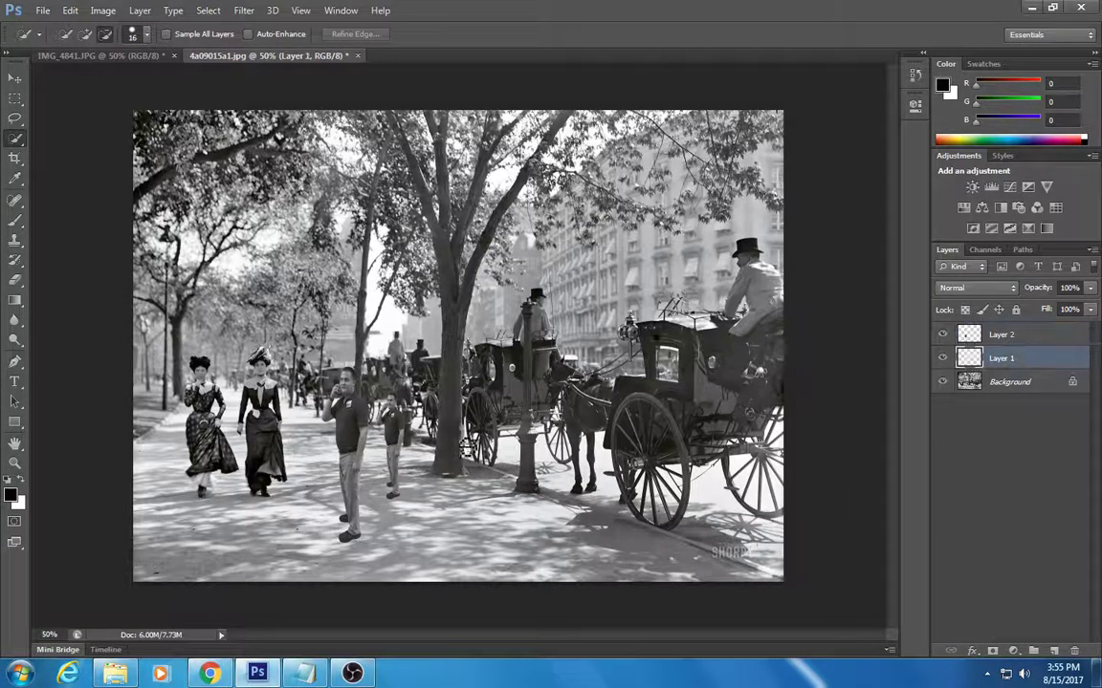
{"action": "left_click", "coordinate": [942, 358]}
{"action": "left_click", "coordinate": [1001, 334]}
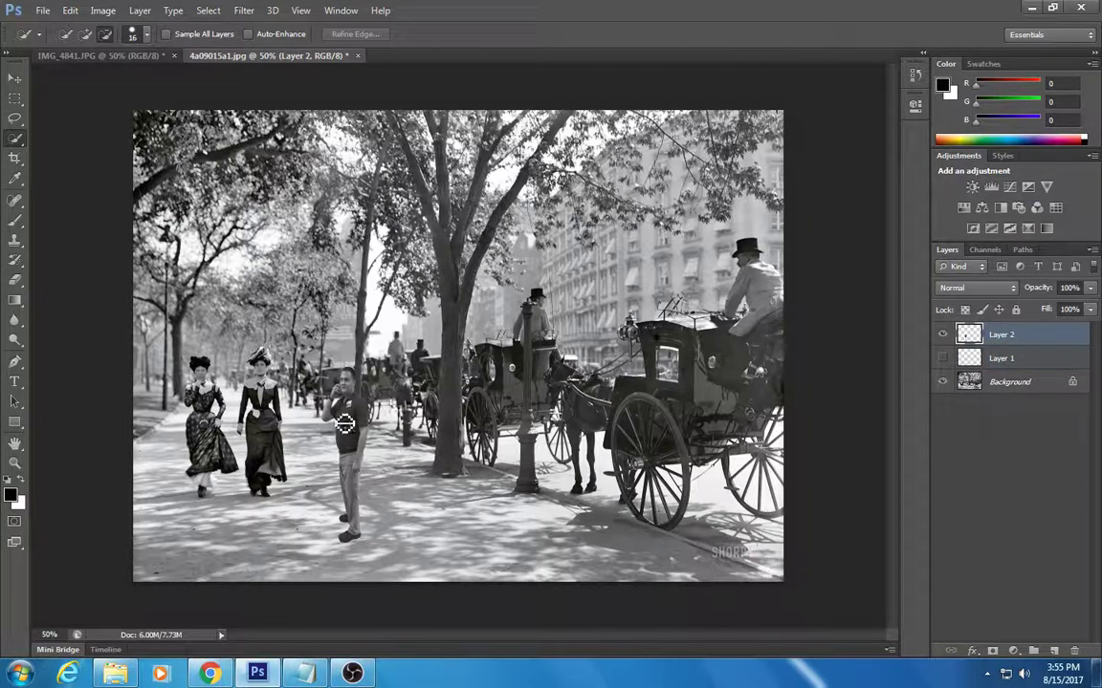
{"action": "key", "text": "v"}
{"action": "left_click_drag", "start_coordinate": [364, 452], "coordinate": [413, 432]}
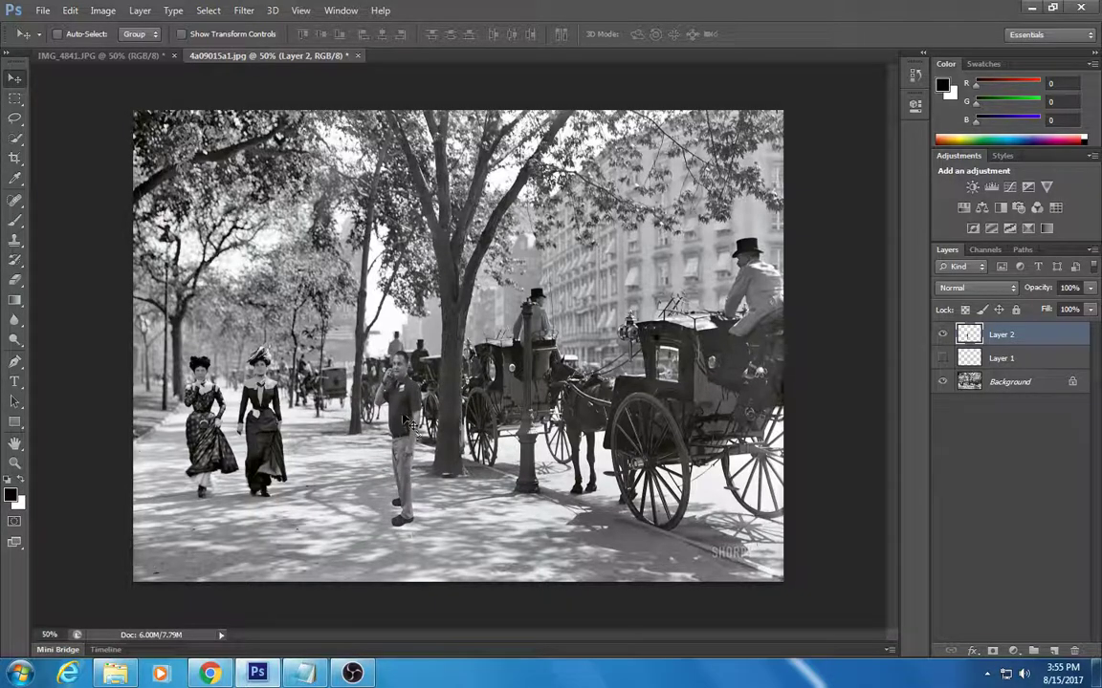
{"action": "left_click", "coordinate": [113, 58]}
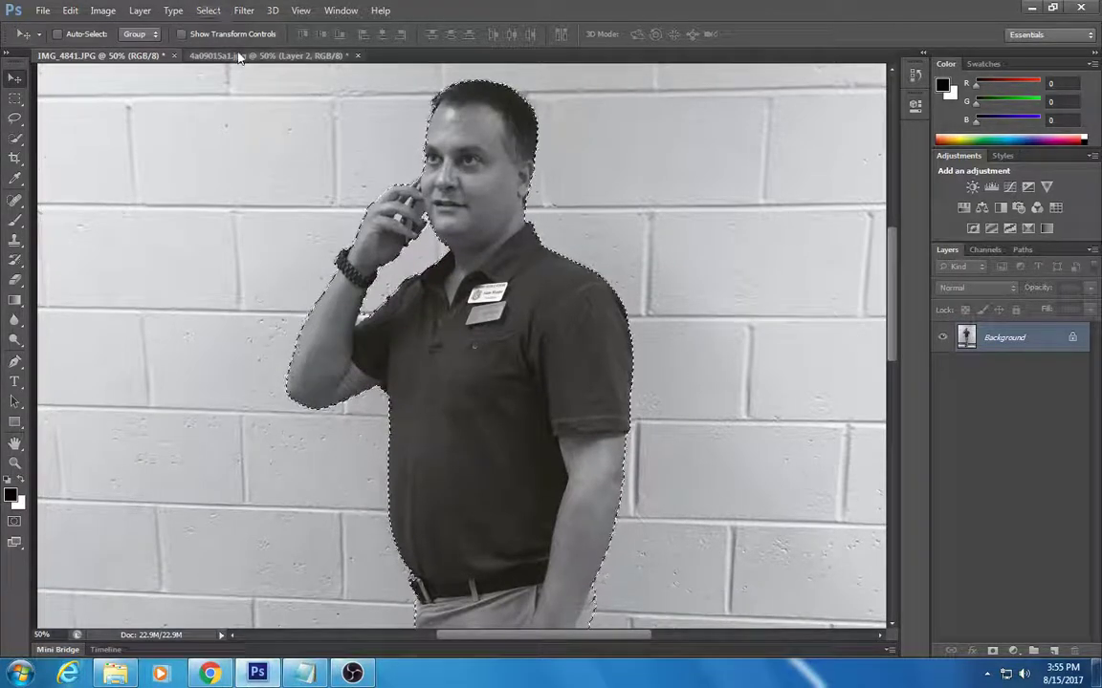
{"action": "left_click", "coordinate": [268, 56]}
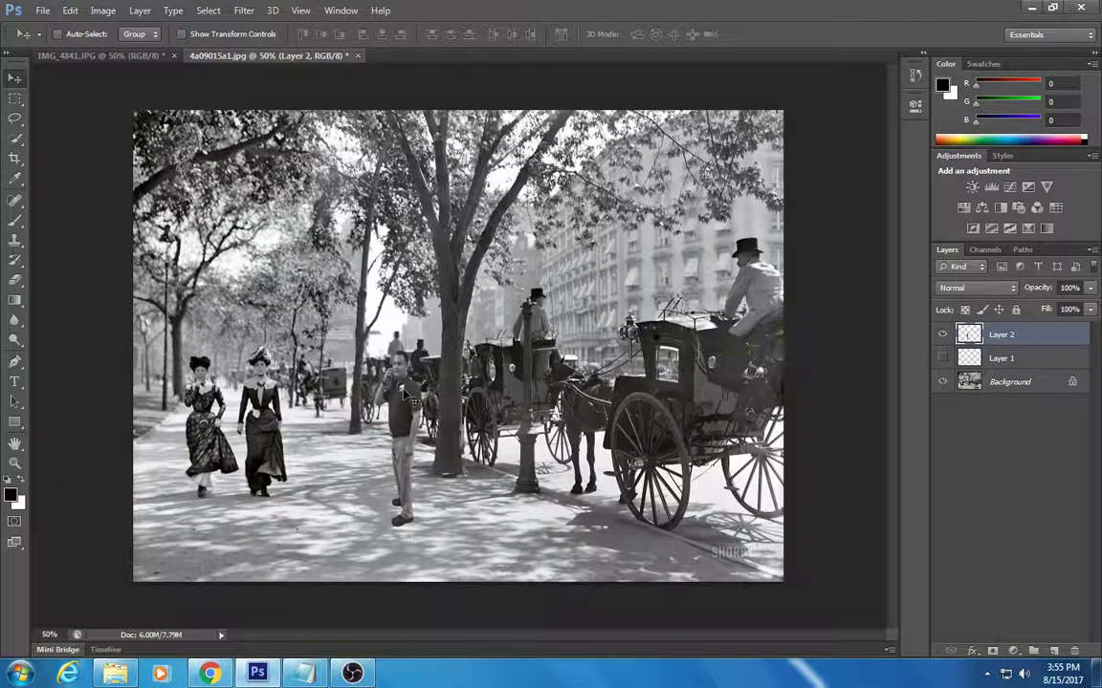